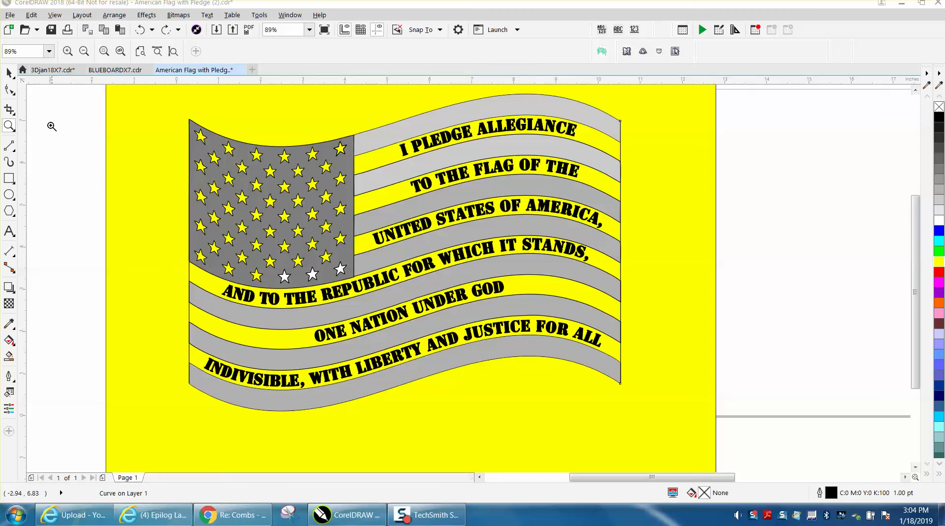
Step: Delete the three white-filled stars in the bottom row of the flag's star field
left_click(8, 73)
left_click(52, 104)
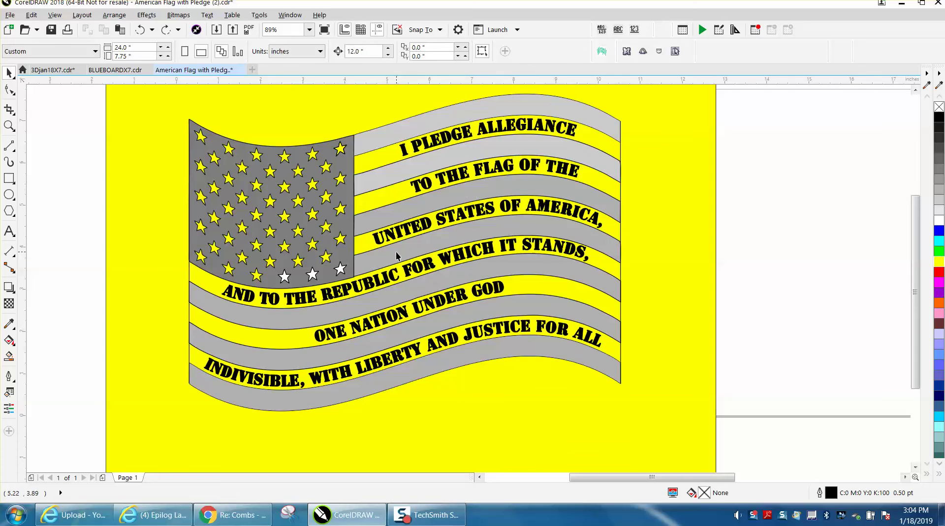
left_click(342, 270)
key("Delete")
left_click(312, 276)
key("Delete")
left_click(284, 276)
key("Delete")
Step: Move the flag's right edge line aside and compare the outline widths of the top two stripes
left_click(9, 126)
left_click_drag(624, 118, 671, 170)
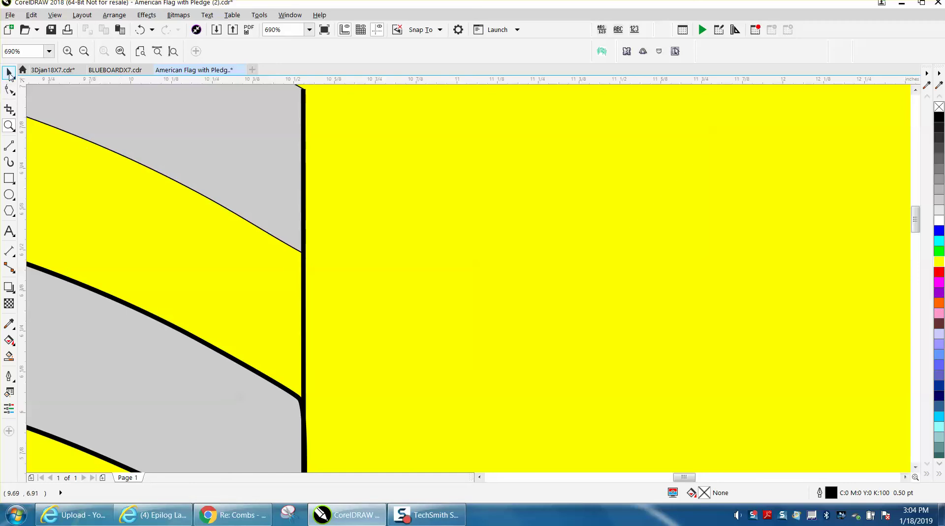
key("space")
left_click_drag(304, 157, 417, 158)
left_click(303, 152)
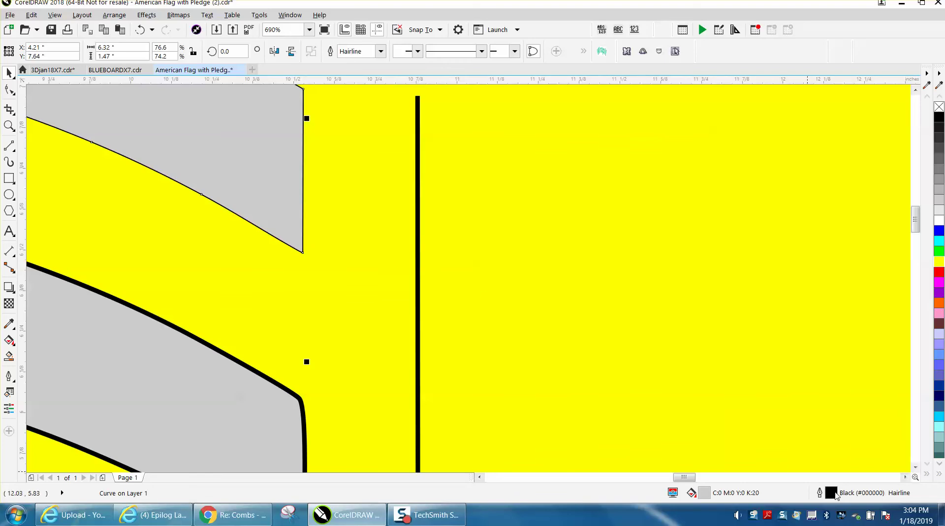
left_click(260, 375)
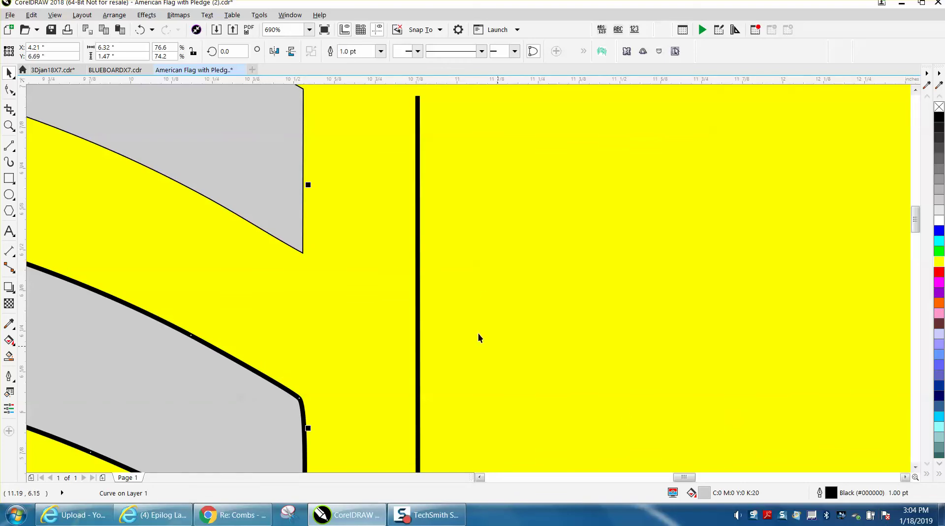
left_click(294, 248)
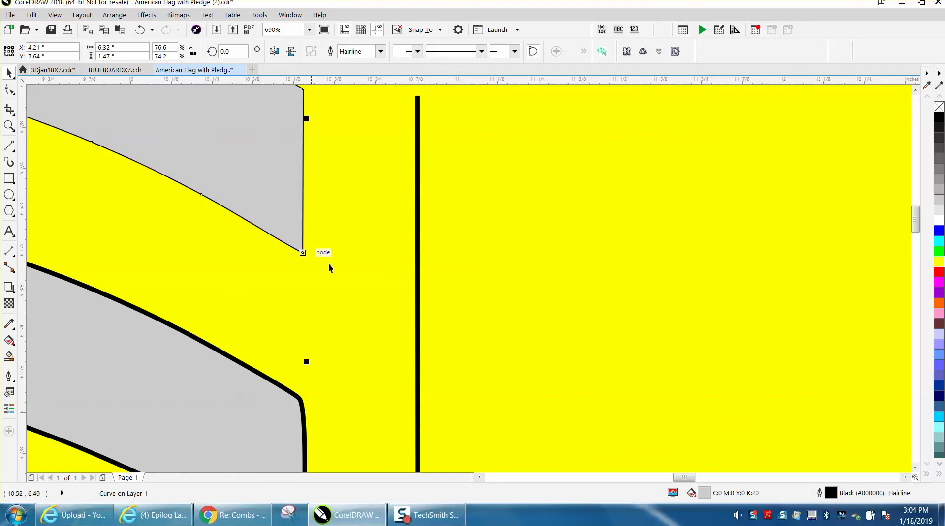
Step: Try a 1.0 pt outline on the top stripe, and undo both it and the edge line's move
double_click(830, 493)
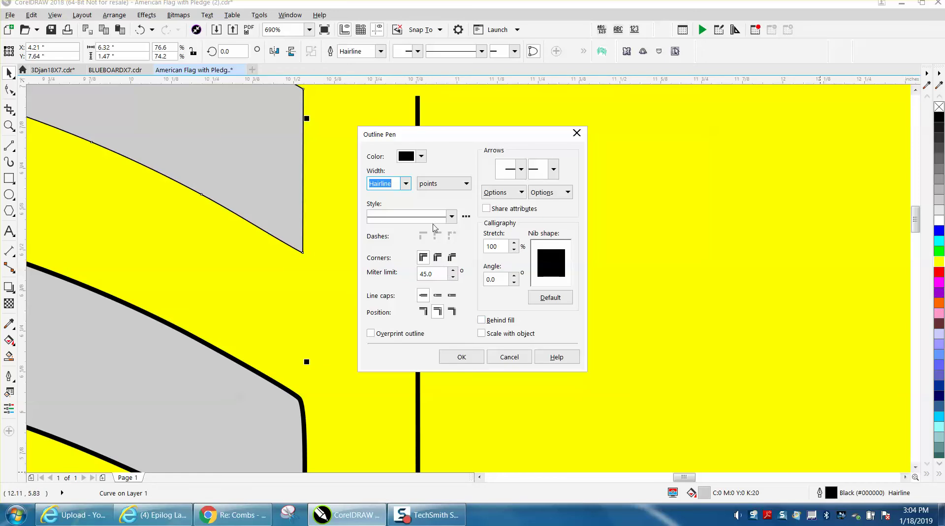
left_click(405, 183)
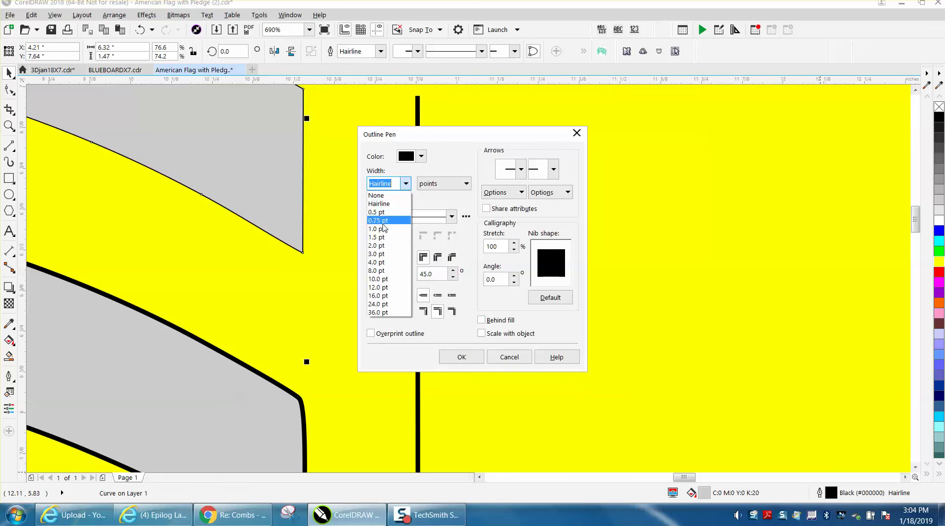
left_click(382, 230)
left_click(460, 358)
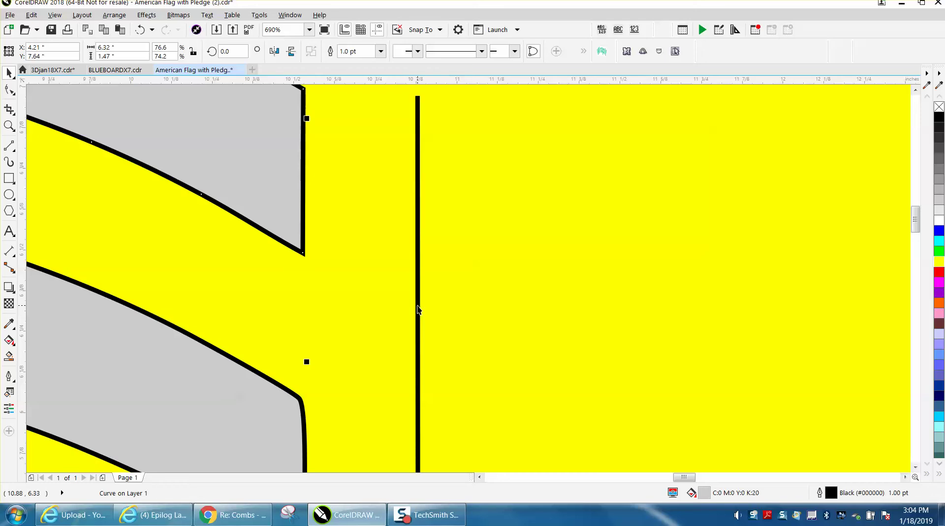
left_click(140, 31)
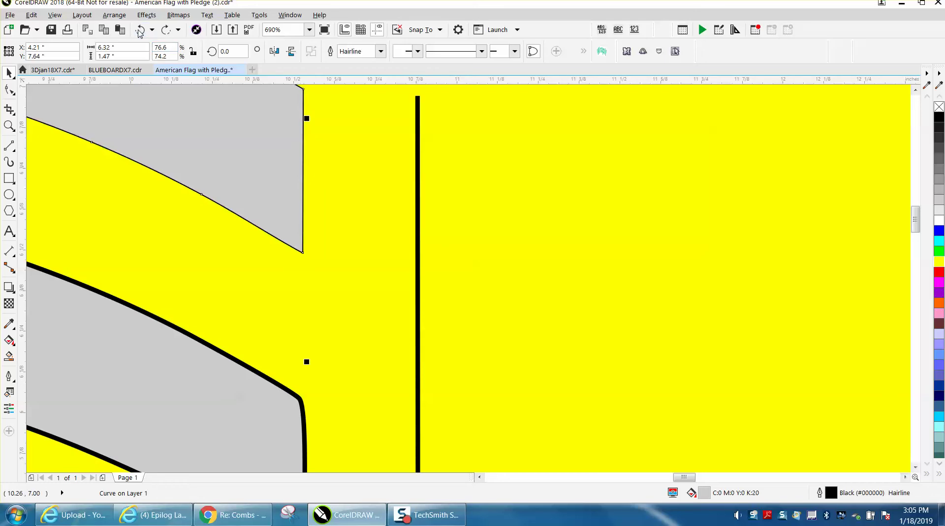
left_click(140, 31)
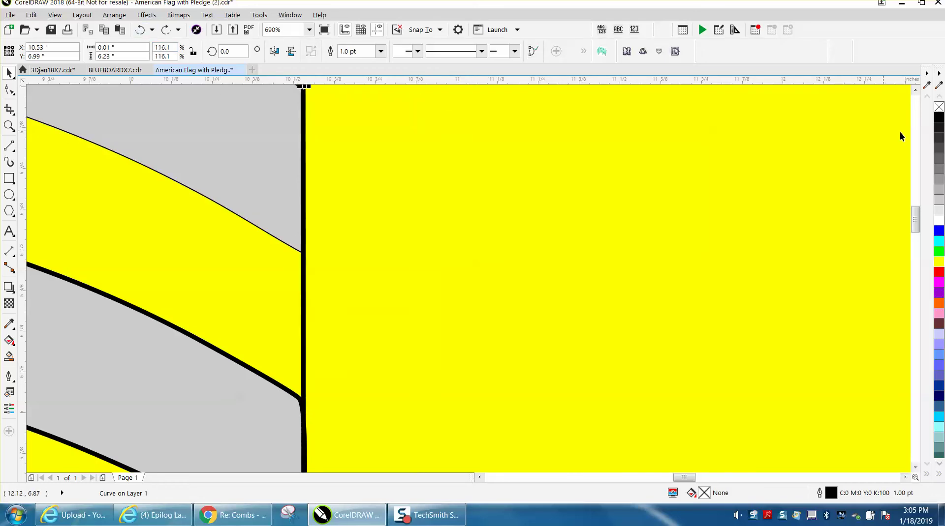
Step: Set the nudge distance to 0.5 inch and nudge the flag's right edge line away from the stripes
scroll(772, 141, "down", 3)
left_click(892, 151)
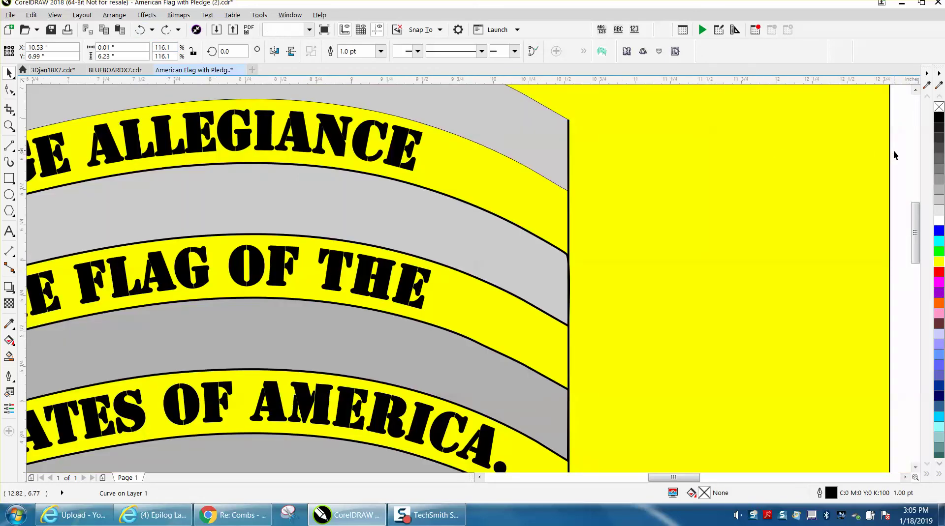
left_click_drag(365, 51, 341, 54)
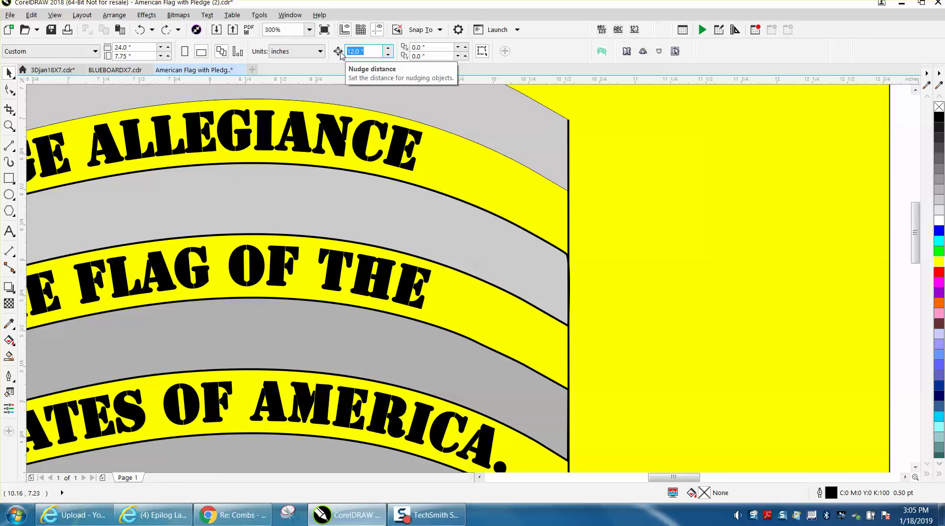
key("BackSpace")
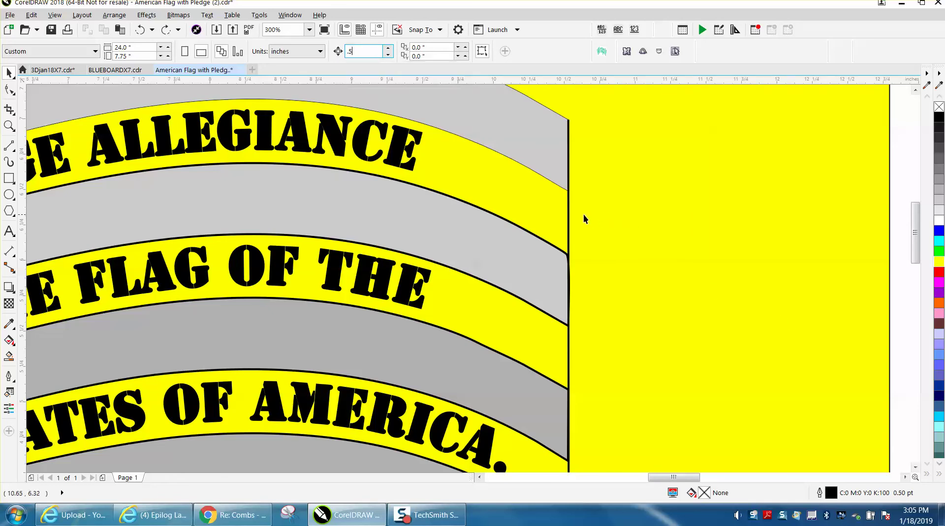
left_click(568, 215)
key("Right")
Step: Set the top stripe's outline width to 1.0 pt
left_click(566, 187)
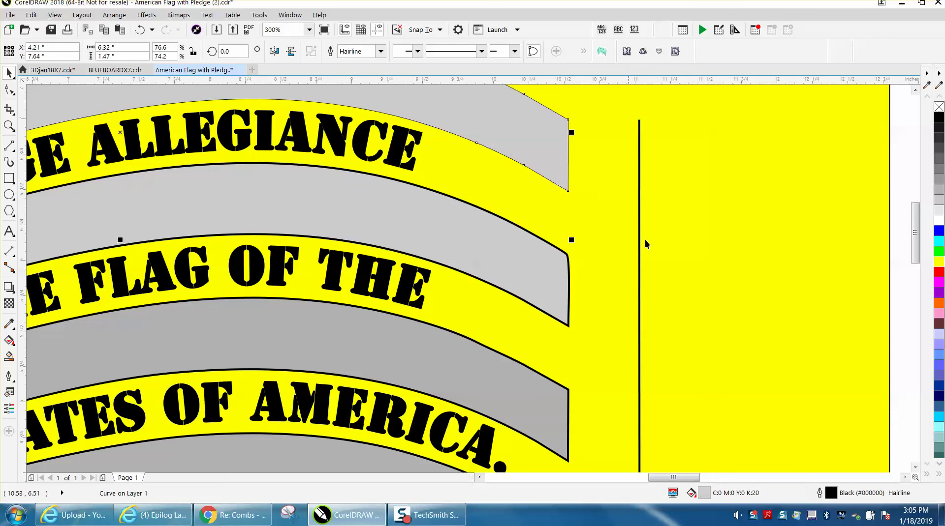
double_click(831, 493)
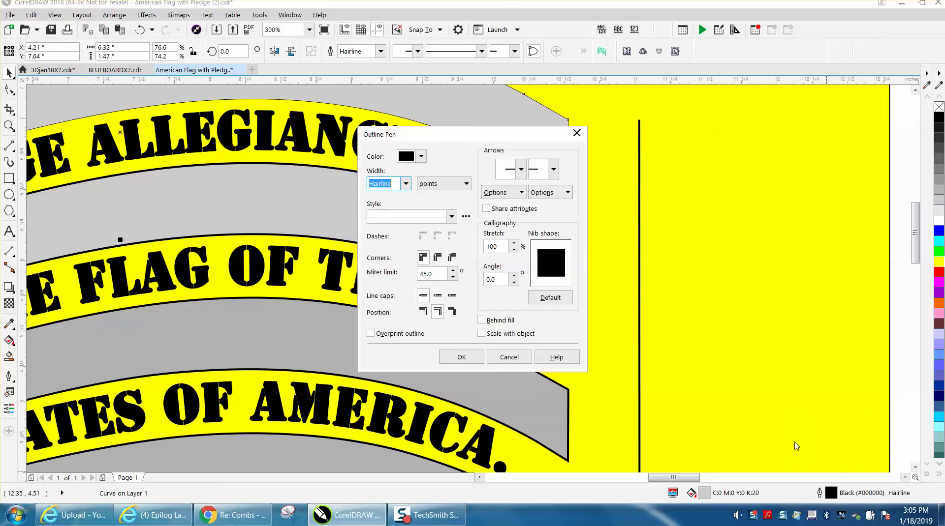
left_click(405, 185)
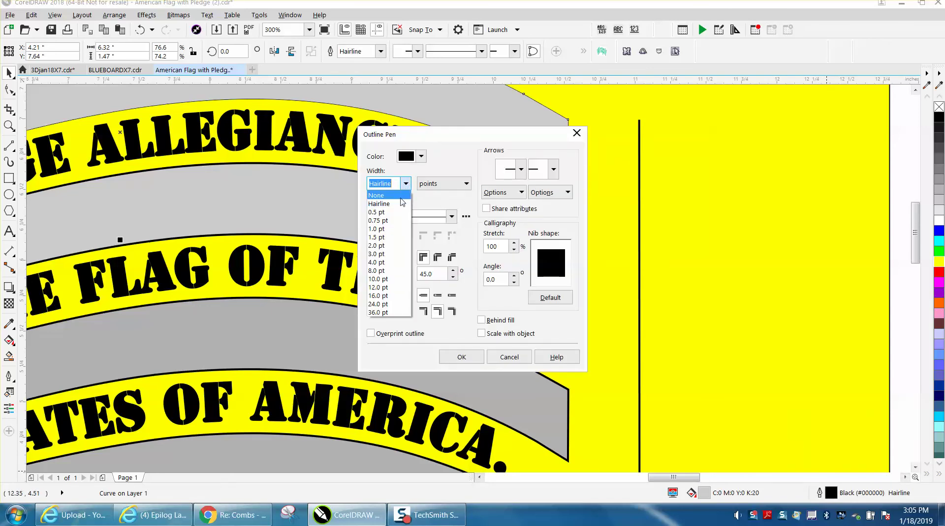
left_click(390, 229)
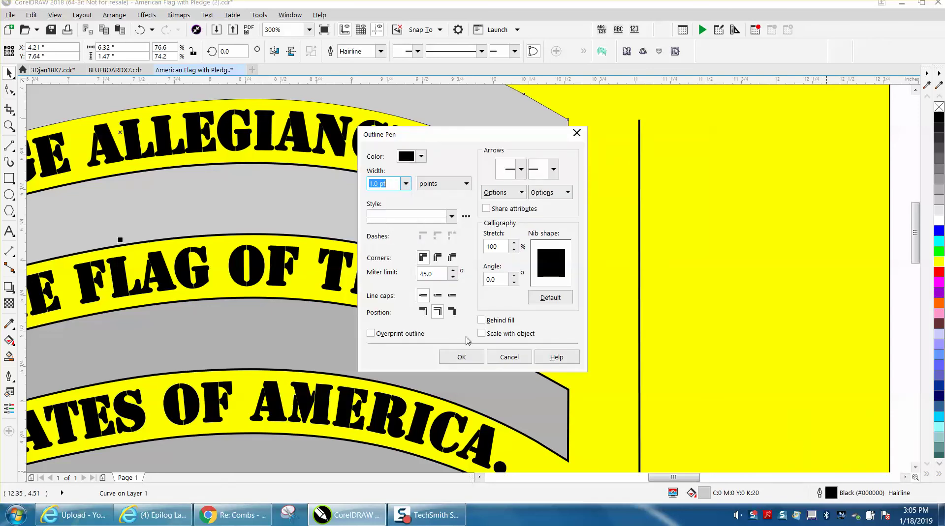
left_click(465, 356)
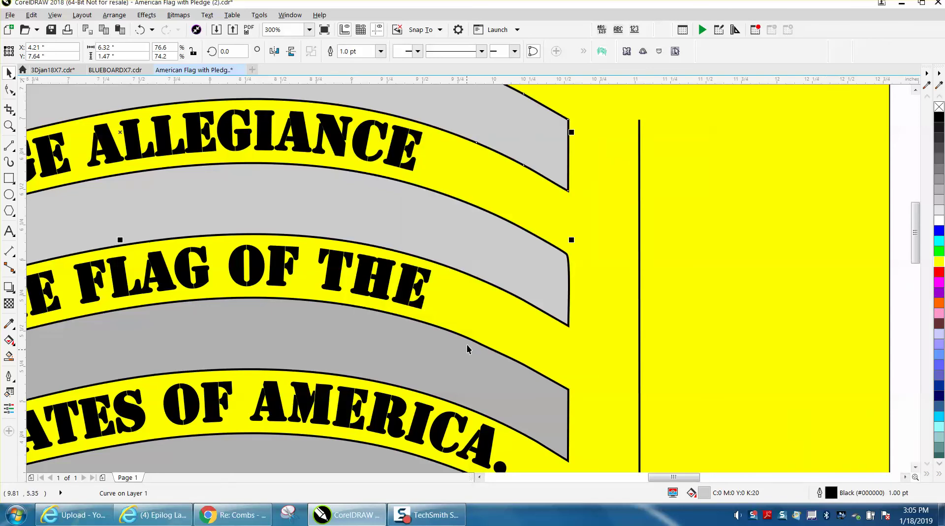
Step: Nudge the separated edge line 0.5 inch back onto the right ends of the flag's stripes
left_click(639, 277)
key("Left")
key("Left")
key("Left")
key("Left")
key("Left")
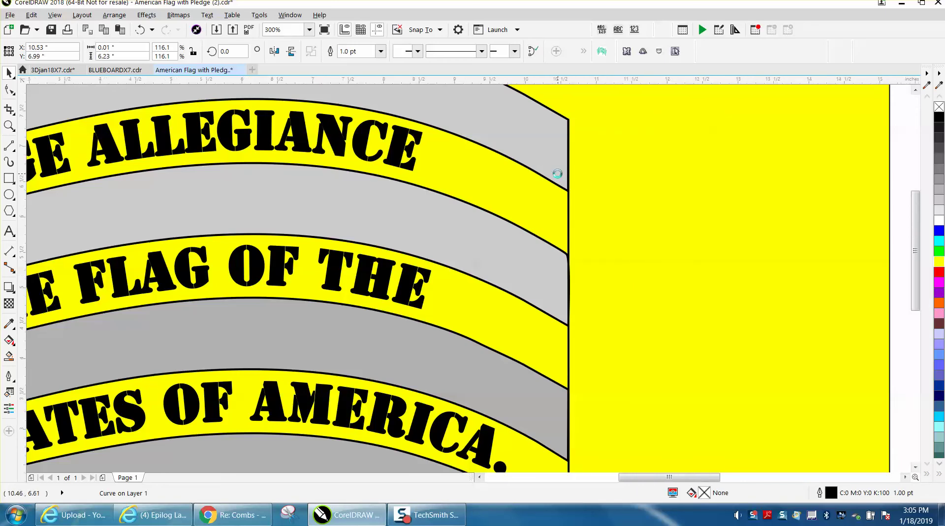
Step: Delete the yellow background rectangle behind the flag
scroll(557, 173, "down", 3)
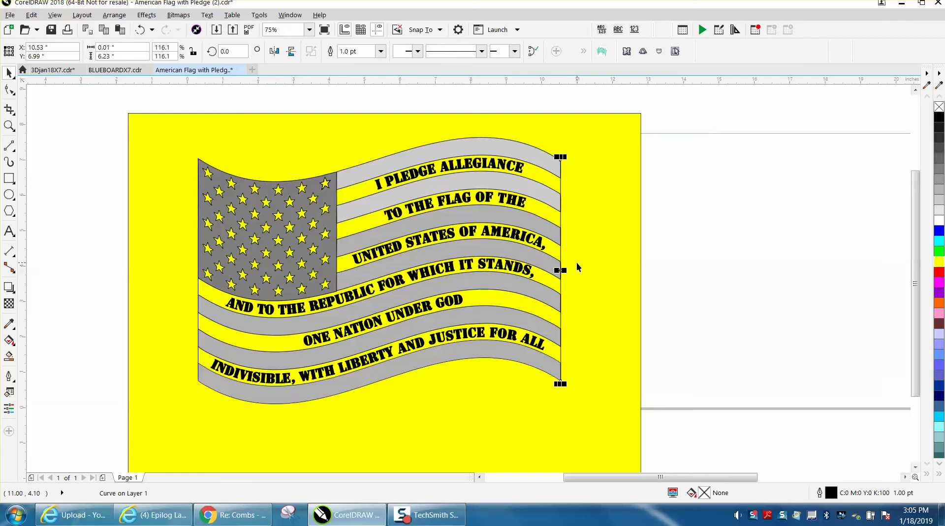
scroll(577, 253, "down", 2)
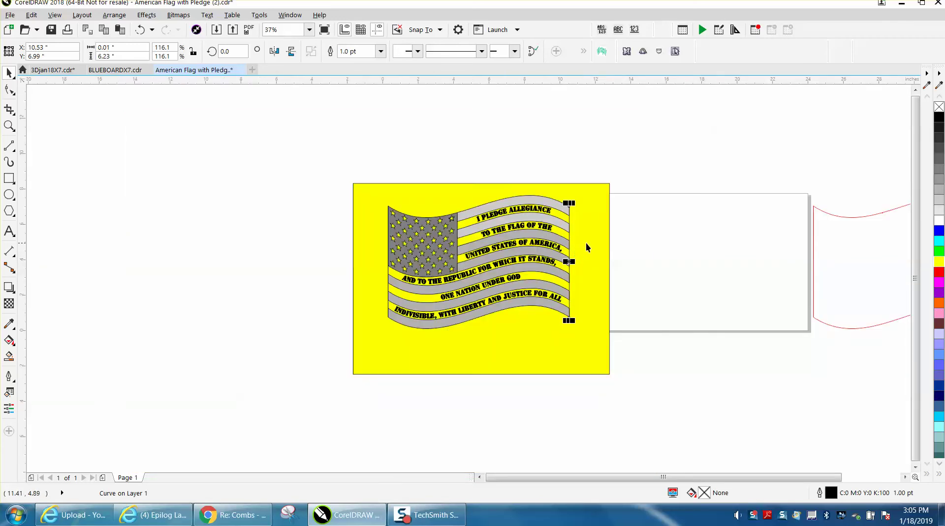
left_click(586, 242)
key("Delete")
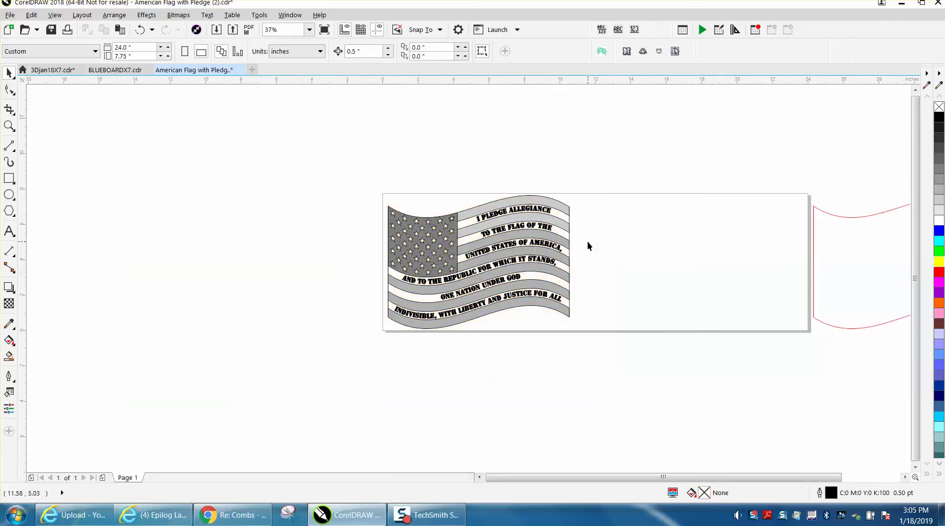
Step: Group all the flag's objects and center the group horizontally on the page
left_click_drag(377, 176, 622, 365)
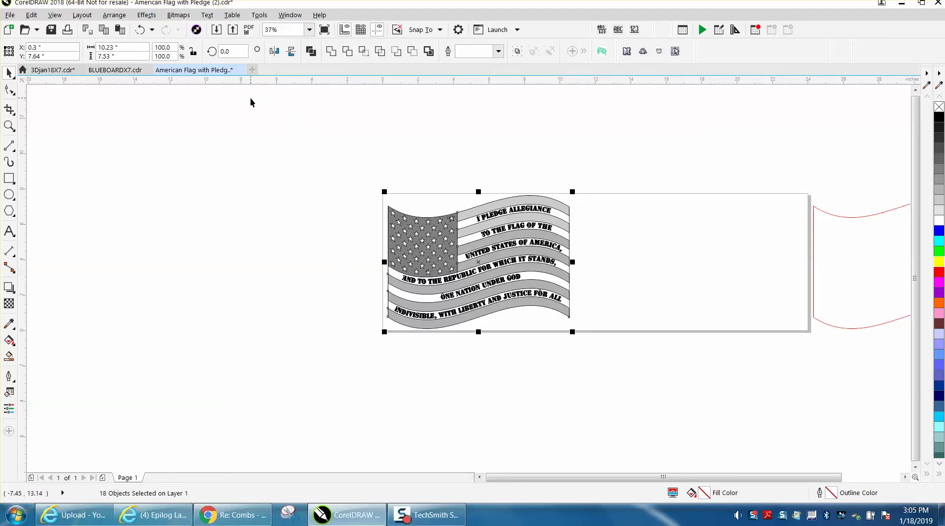
key("ctrl+g")
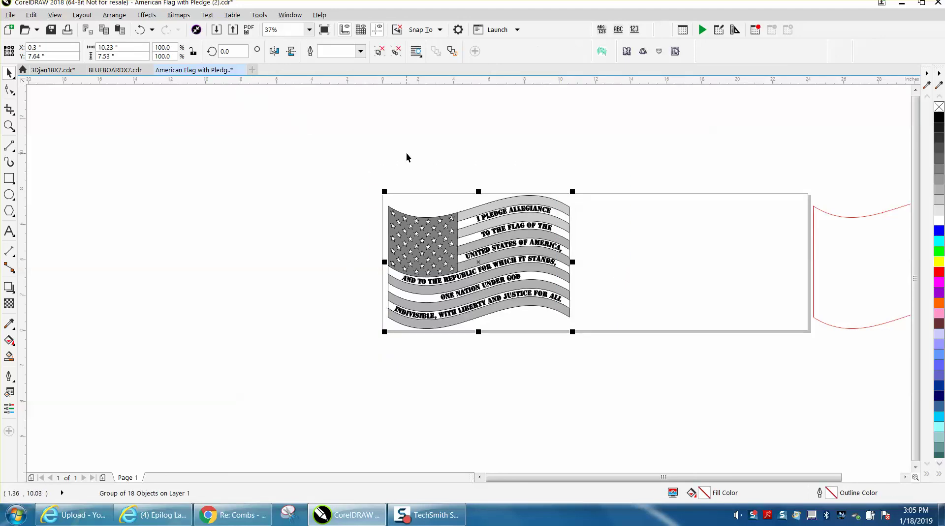
key("c")
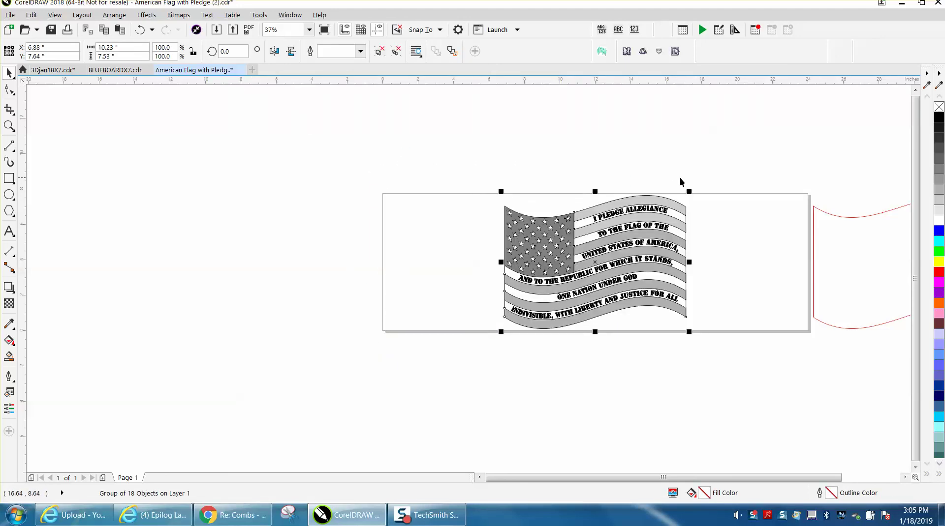
Step: Center the red hairline outline over the flag and move both to the page's left end, at about X 0.39 and Y 7.58 inches
left_click(853, 217)
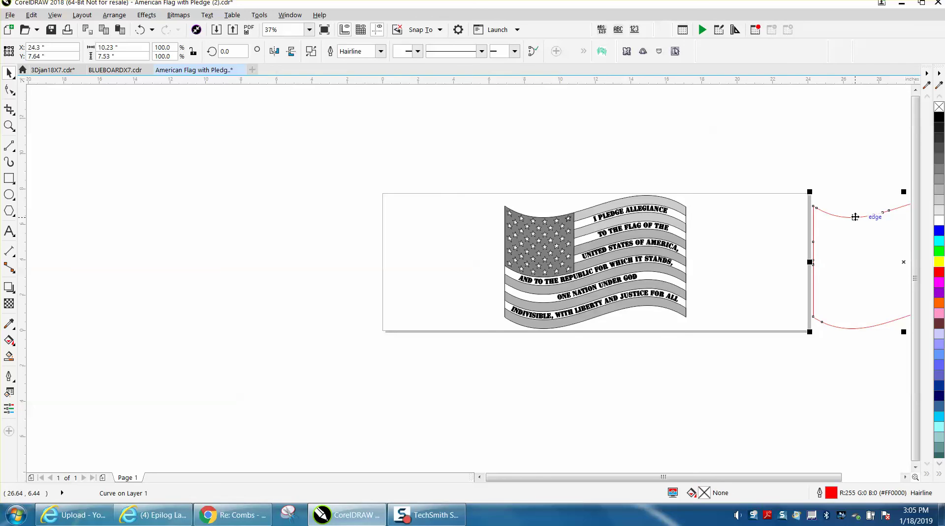
key("c")
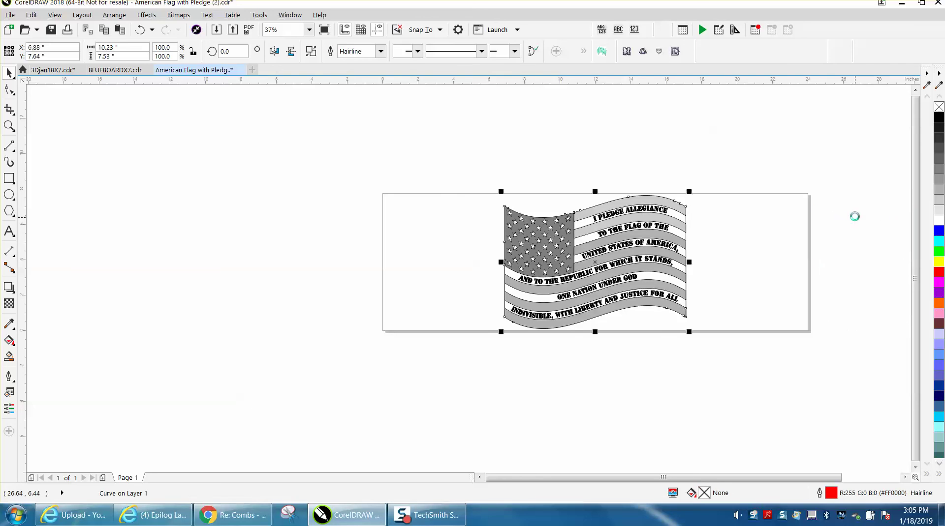
left_click_drag(484, 191, 764, 344)
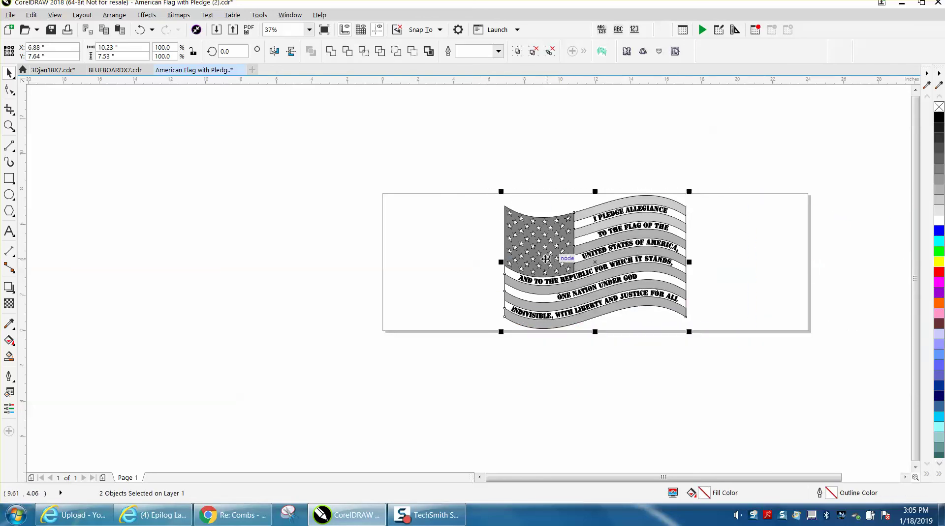
left_click_drag(504, 209, 394, 217)
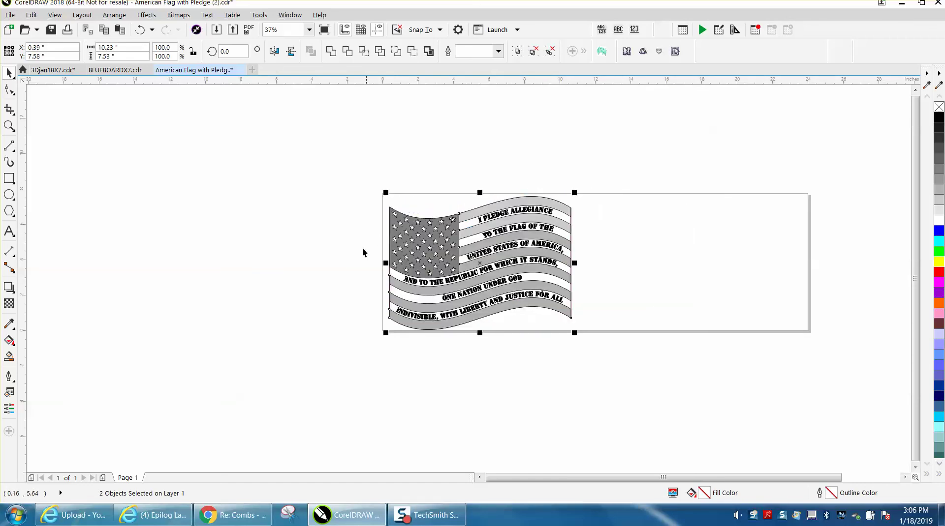
Step: Examine the flag group and its red outline up close at the page's left end
left_click(9, 126)
left_click_drag(376, 176, 685, 359)
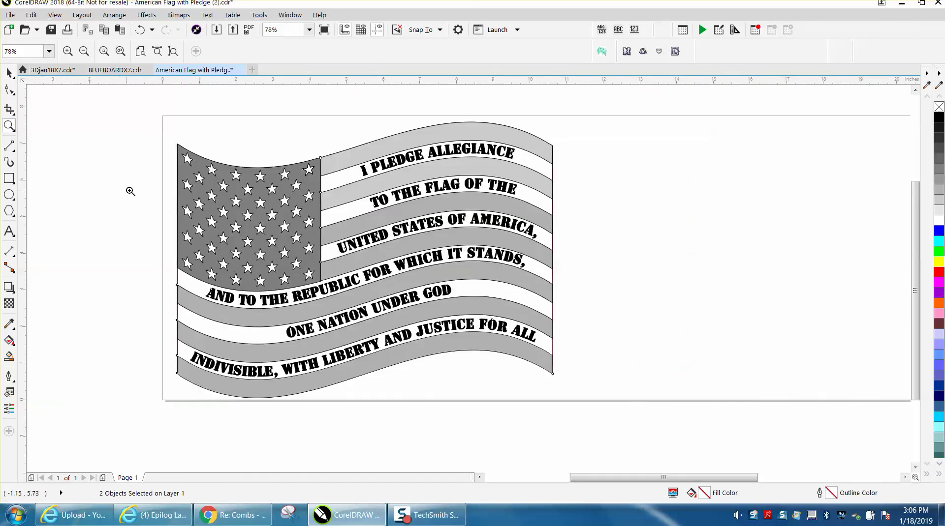
right_click(134, 188)
right_click(150, 180)
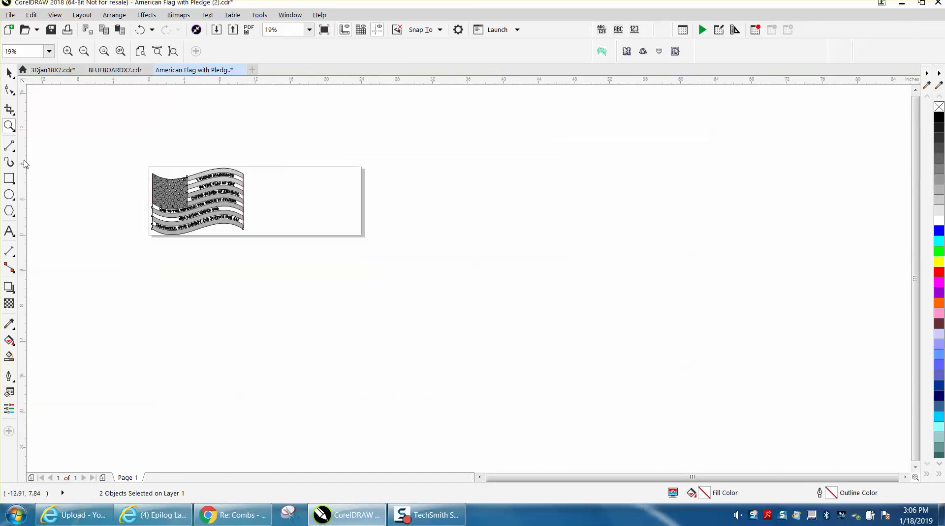
left_click_drag(79, 131, 310, 247)
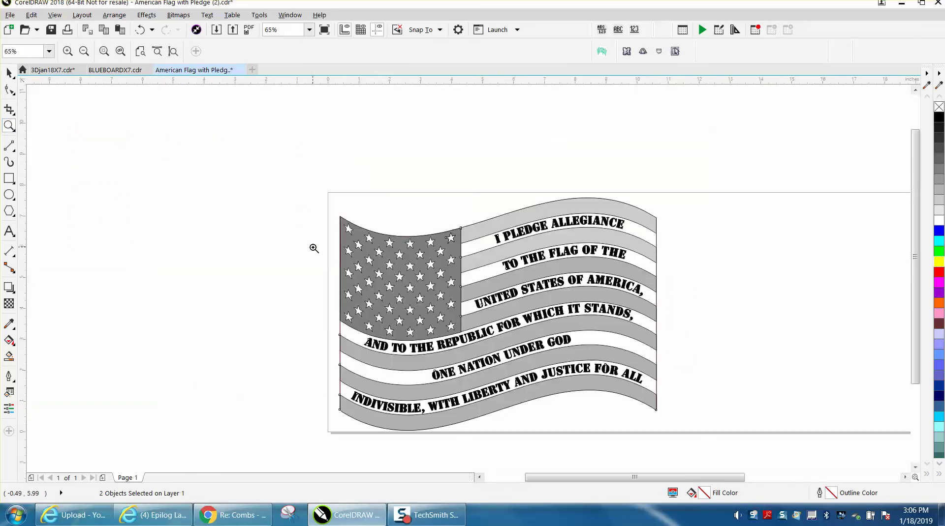
left_click(8, 72)
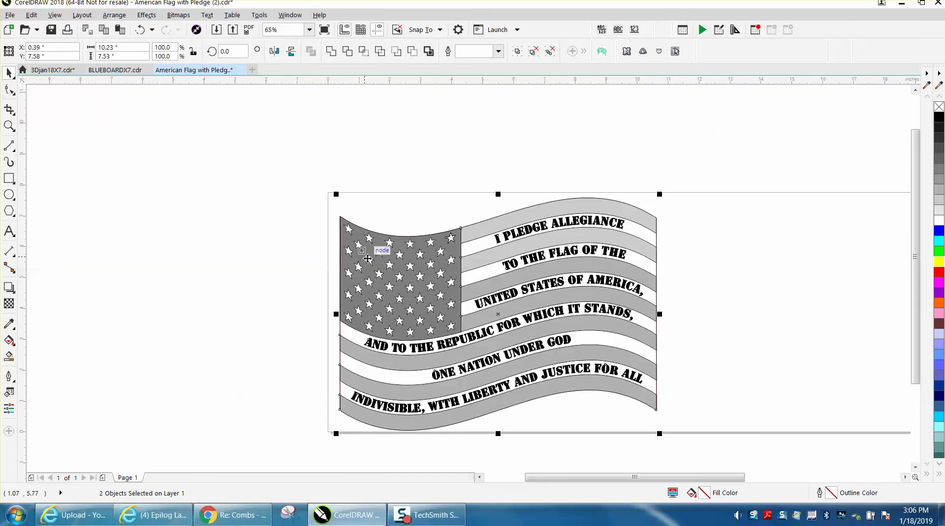
left_click(300, 177)
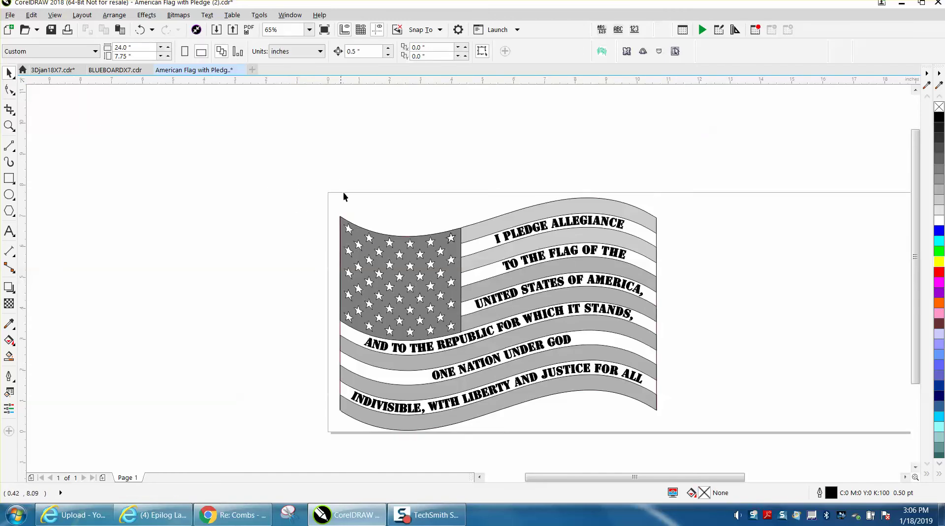
left_click(379, 245)
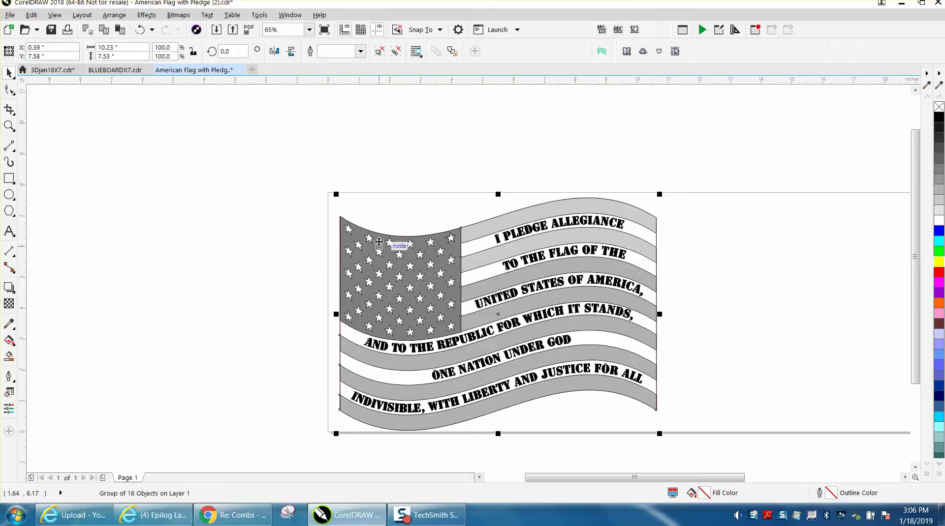
Step: Deselect the artwork and set the nudge distance to 12 inches
left_click_drag(379, 243, 378, 241)
key("Escape")
left_click(432, 155)
left_click(354, 51)
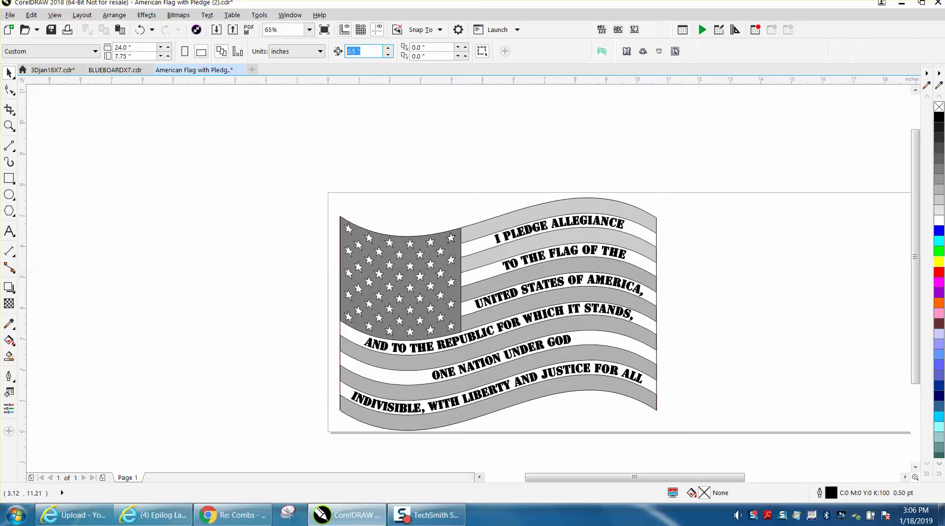
type("12")
Step: Move the flag group 12 inches left off the page and the red outline 12 inches up above the page
left_click(475, 227)
key("Left")
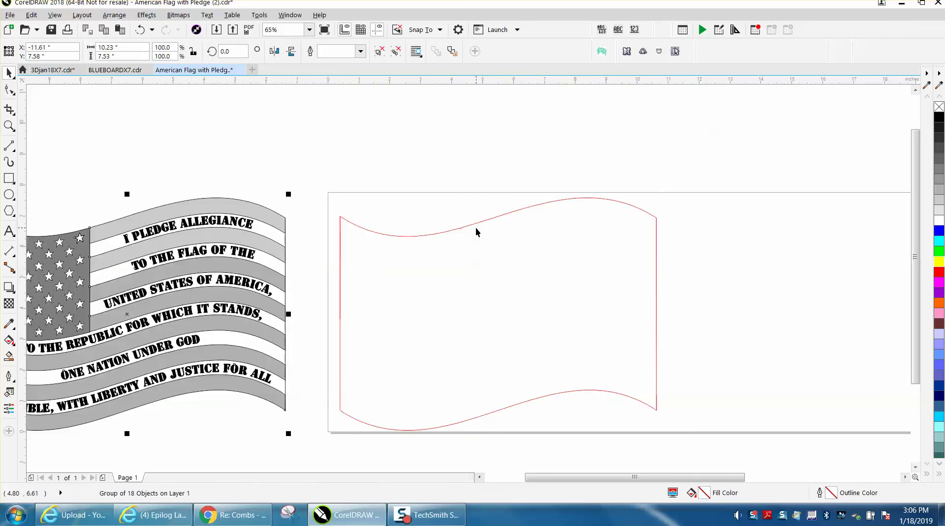
left_click(473, 228)
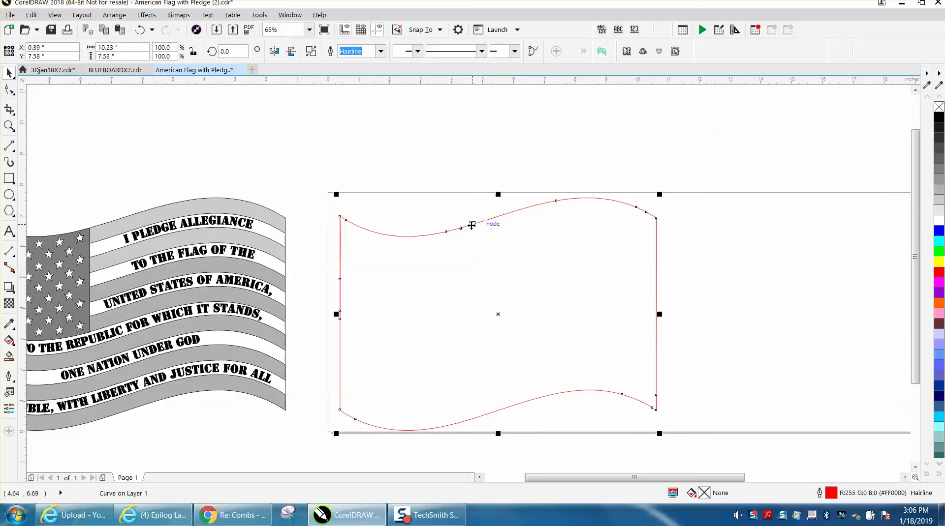
key("Up")
Step: Move the flag group 12 inches right, back onto the page
scroll(471, 226, "down", 2)
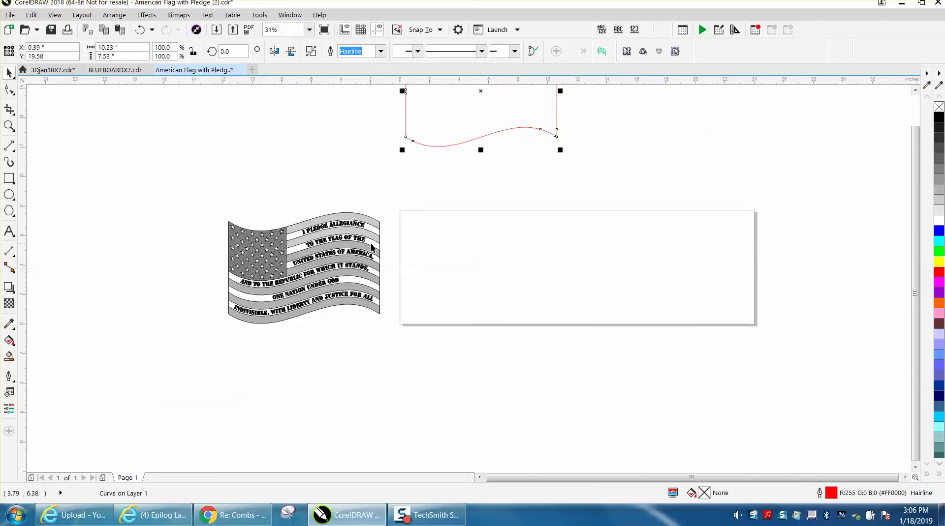
left_click(335, 249)
key("Right")
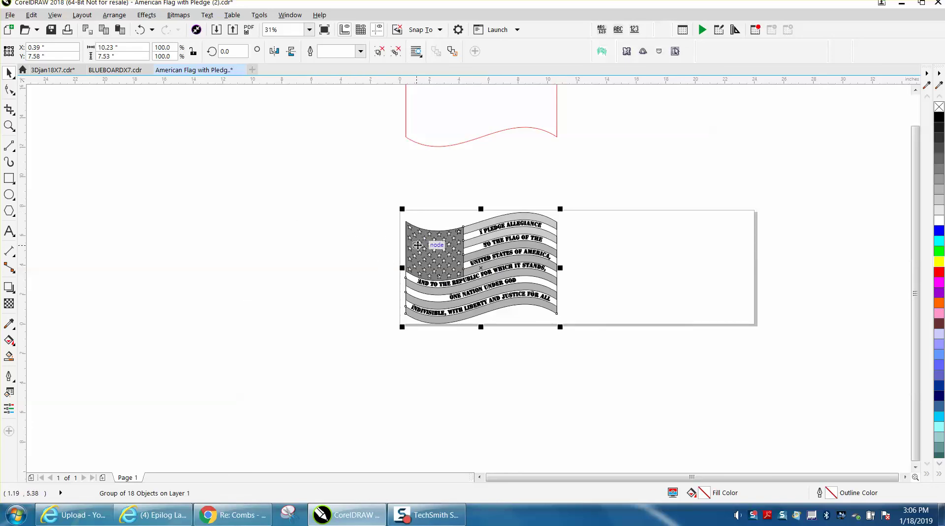
Step: Swap the red outline onto the page in place of the flag group using 12-inch moves, and swap them back
left_click(457, 252)
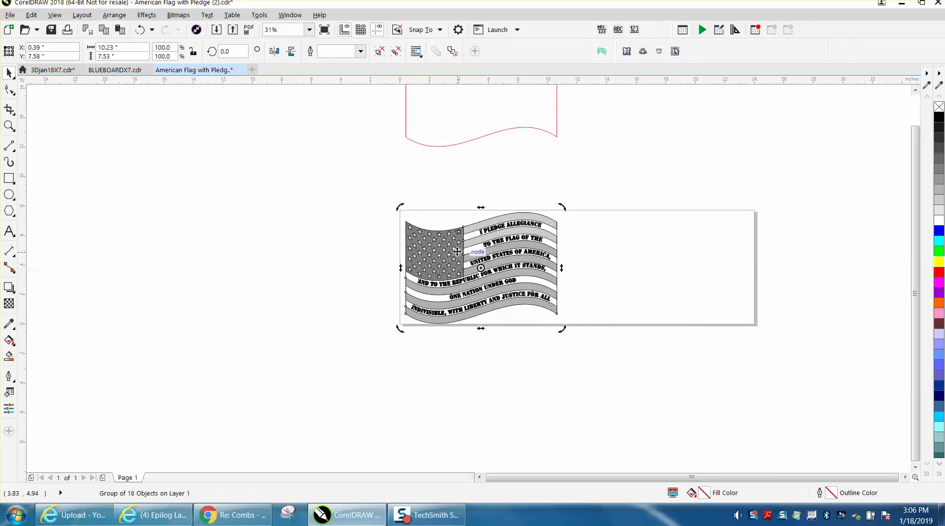
key("Left")
left_click(461, 141)
key("Down")
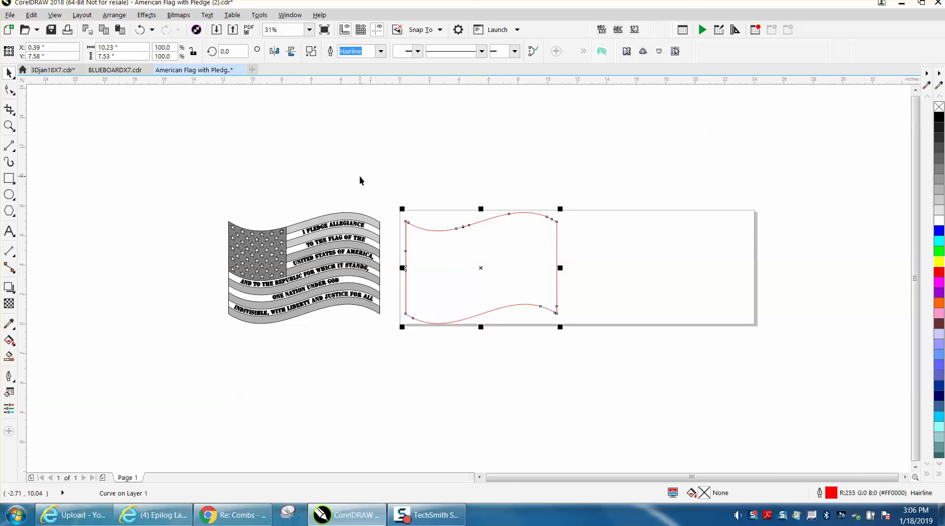
key("shift+Up")
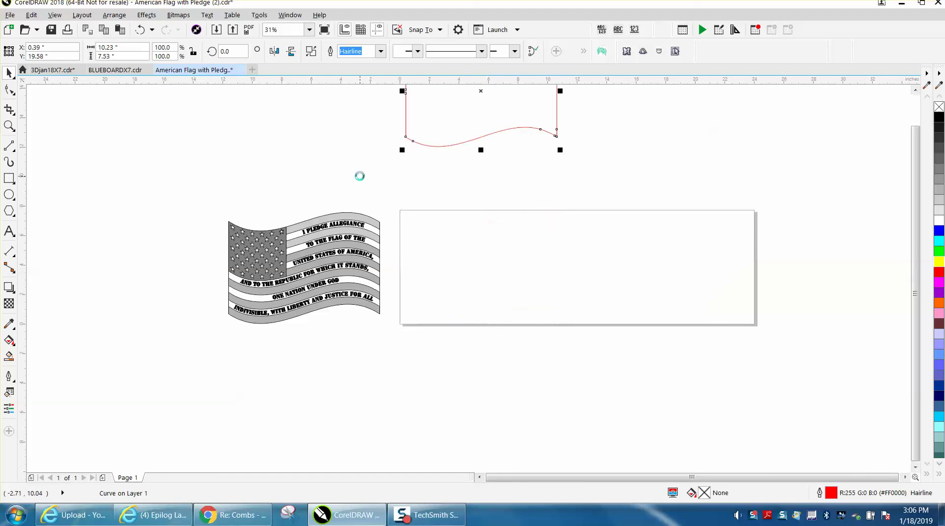
left_click(340, 236)
key("shift+Right")
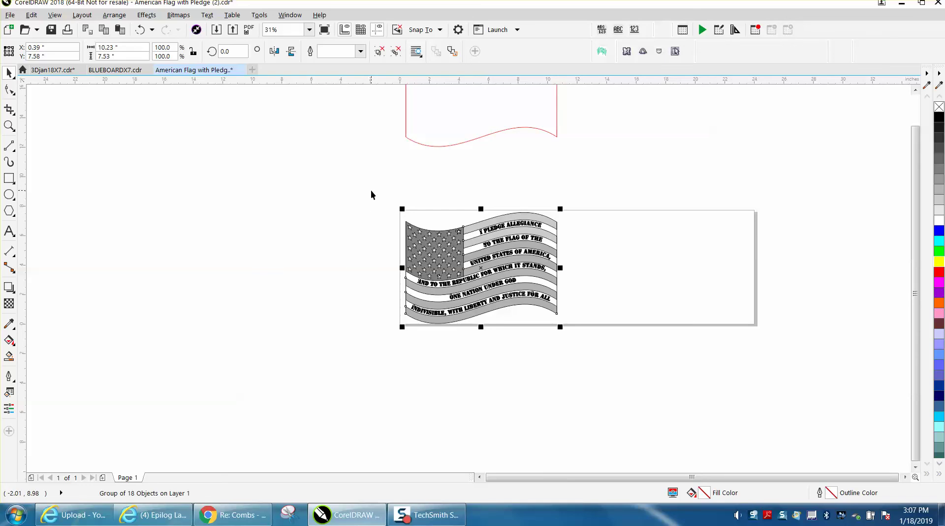
Step: Ungroup the flag artwork and move the star field 12 inches left off the page
left_click(114, 14)
mouse_move(164, 232)
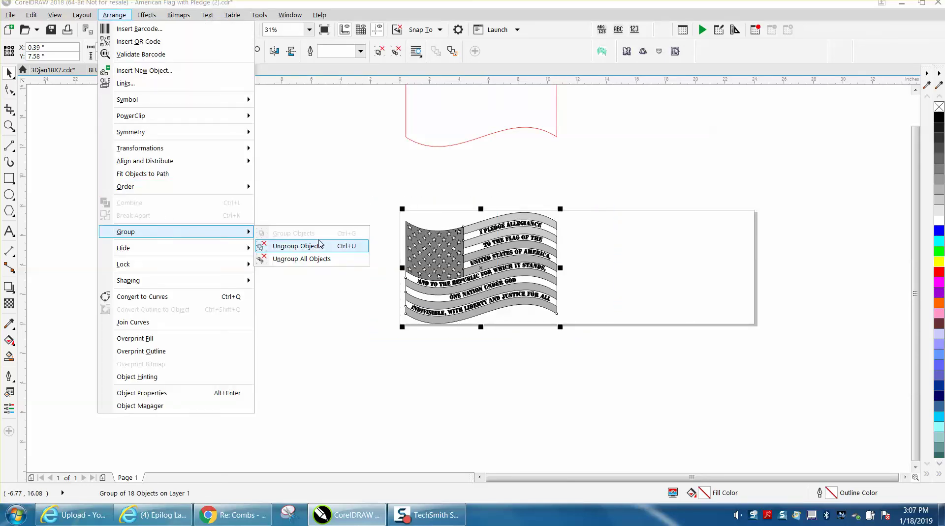
left_click(298, 247)
left_click(299, 244)
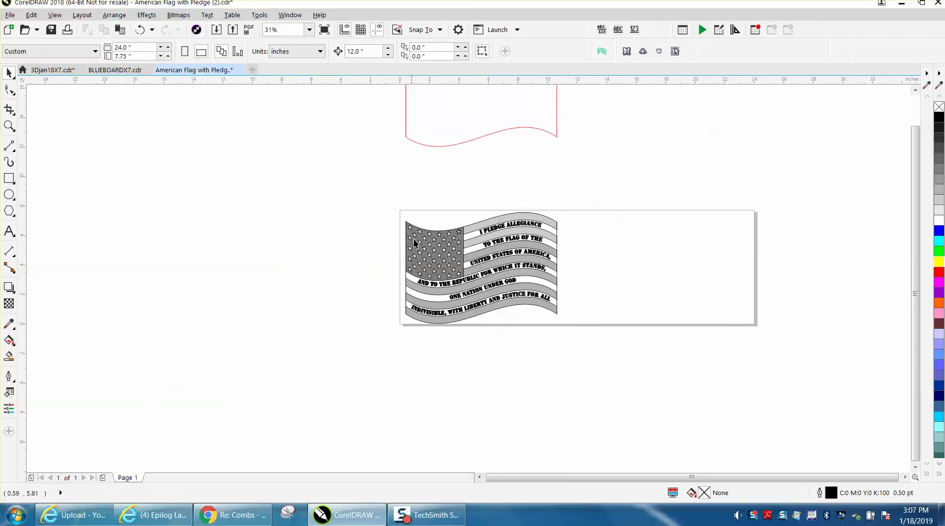
left_click(450, 253)
left_click_drag(450, 253, 272, 253)
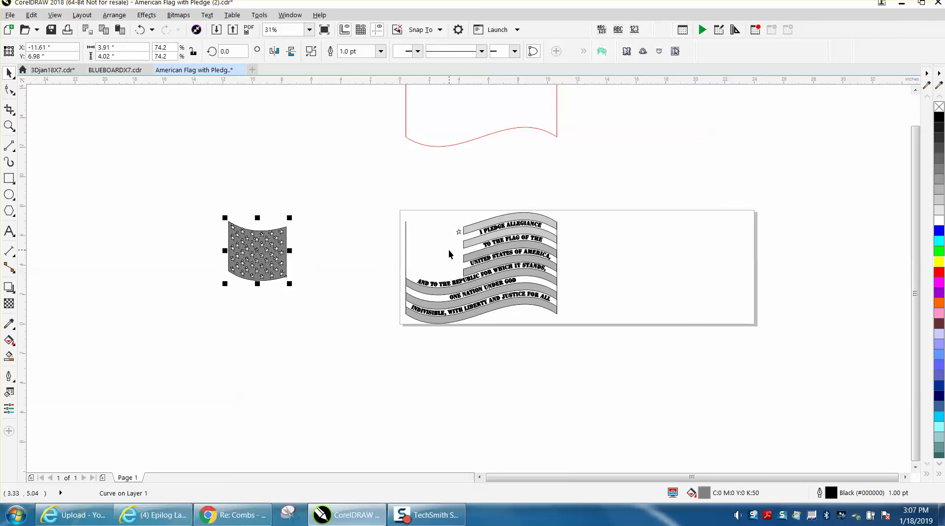
Step: Move each of the seven gray stripes 12 inches left beside the star field, leaving the pledge text on the page
left_click(469, 229)
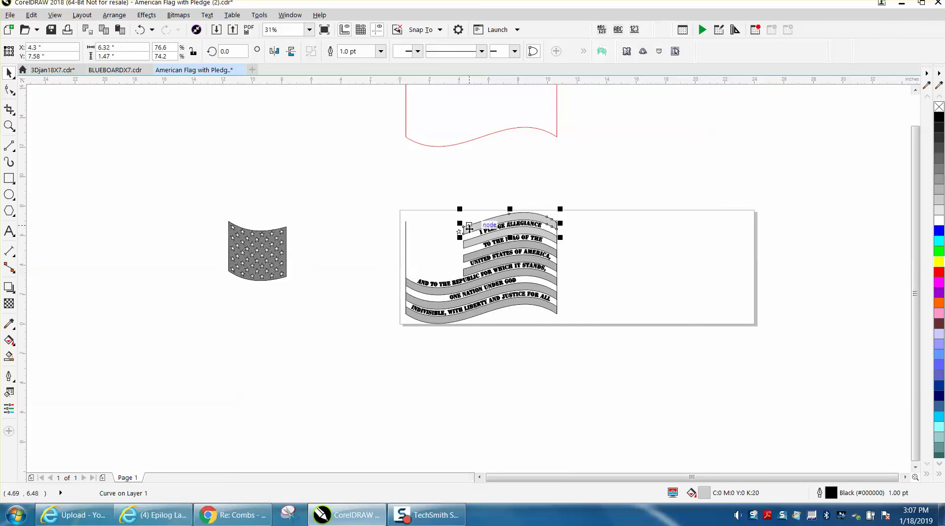
key("ctrl+r")
left_click(479, 245)
key("ctrl+r")
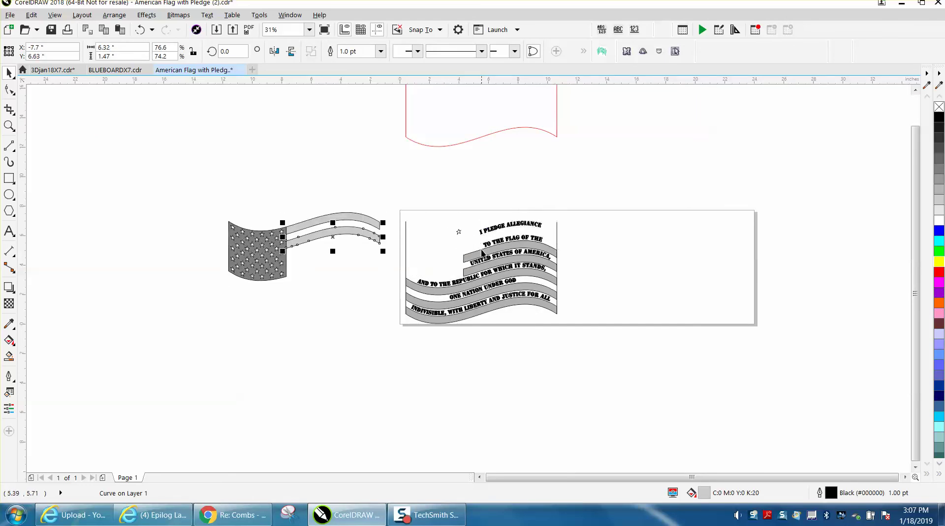
left_click(483, 256)
key("ctrl+r")
left_click(484, 266)
key("ctrl+r")
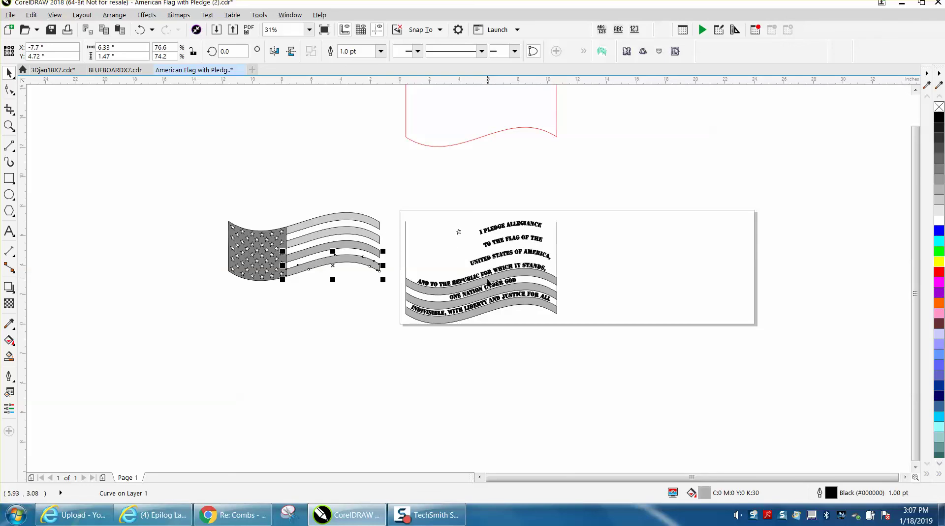
left_click(487, 282)
key("ctrl+r")
left_click(492, 297)
key("ctrl+r")
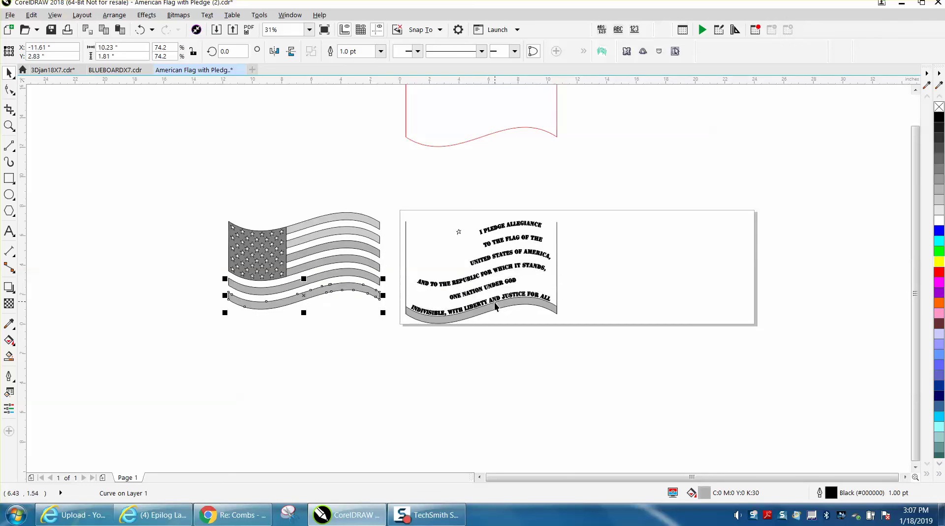
left_click(494, 304)
key("ctrl+r")
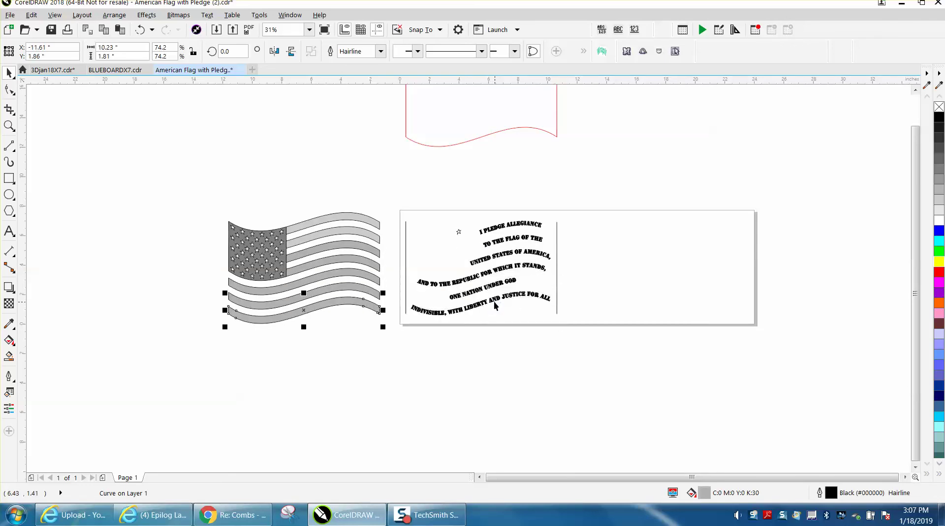
Step: Delete the stray star beside the pledge text and check the remaining lettering up close
left_click(459, 233)
key("Delete")
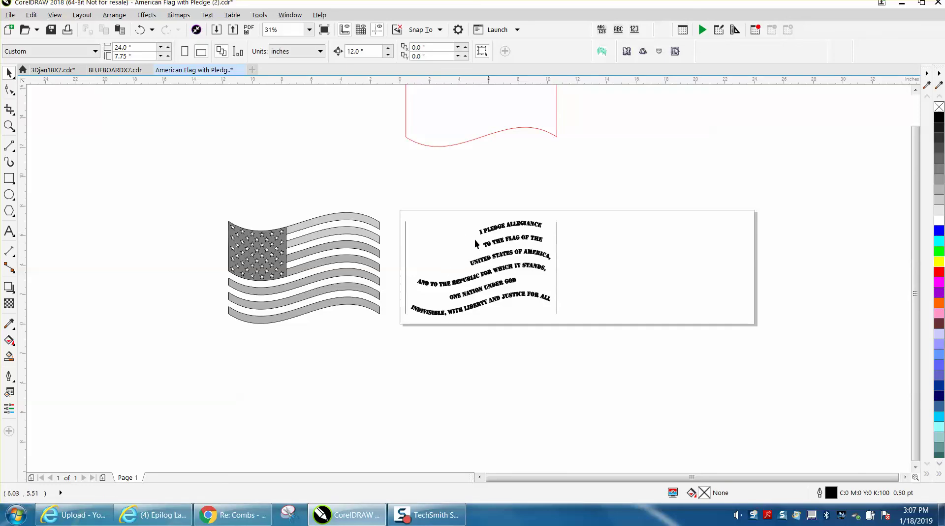
left_click(9, 126)
left_click_drag(365, 188, 546, 312)
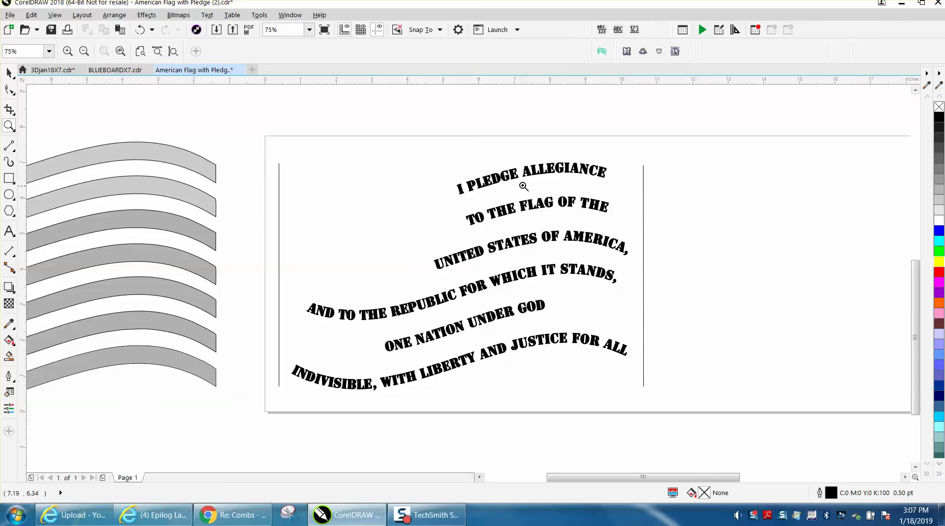
right_click(452, 203)
Step: Group the pledge text with its two vertical edge lines and move the group 12 inches down and 12 inches left
left_click(8, 73)
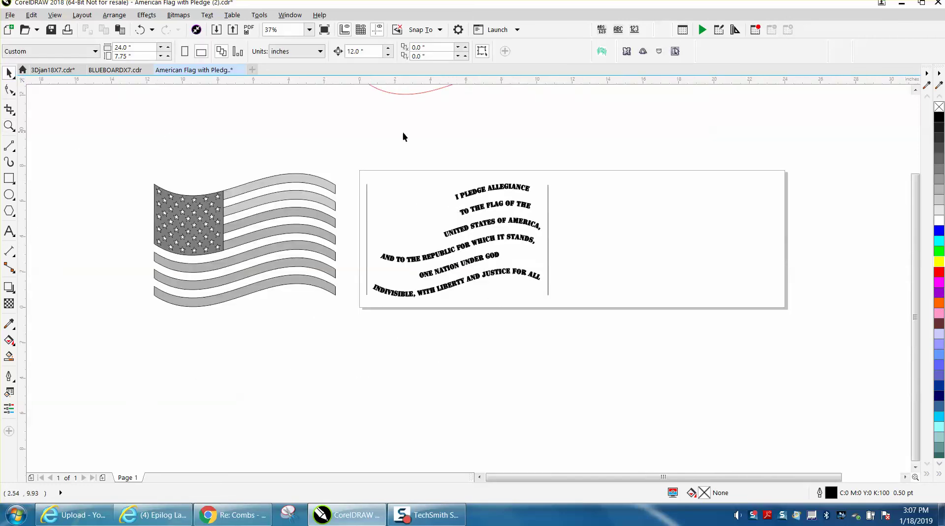
left_click_drag(354, 157, 571, 338)
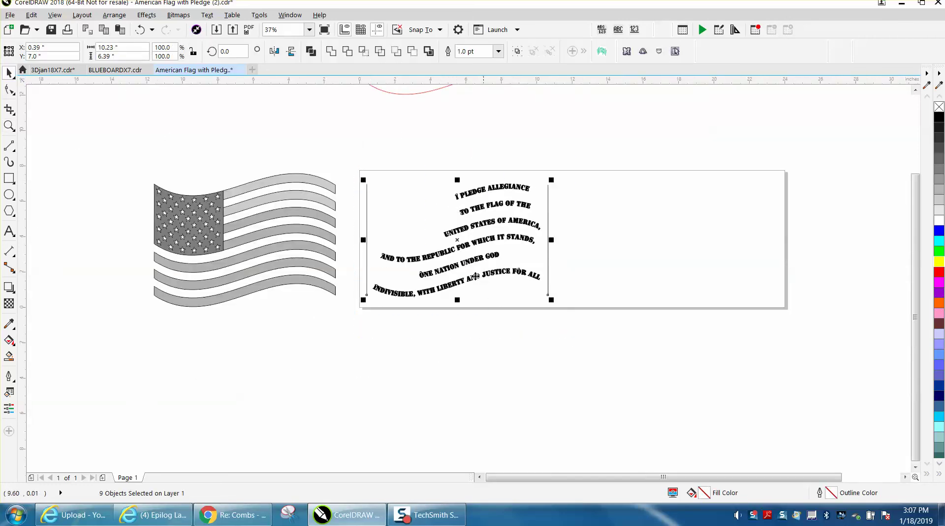
left_click(115, 14)
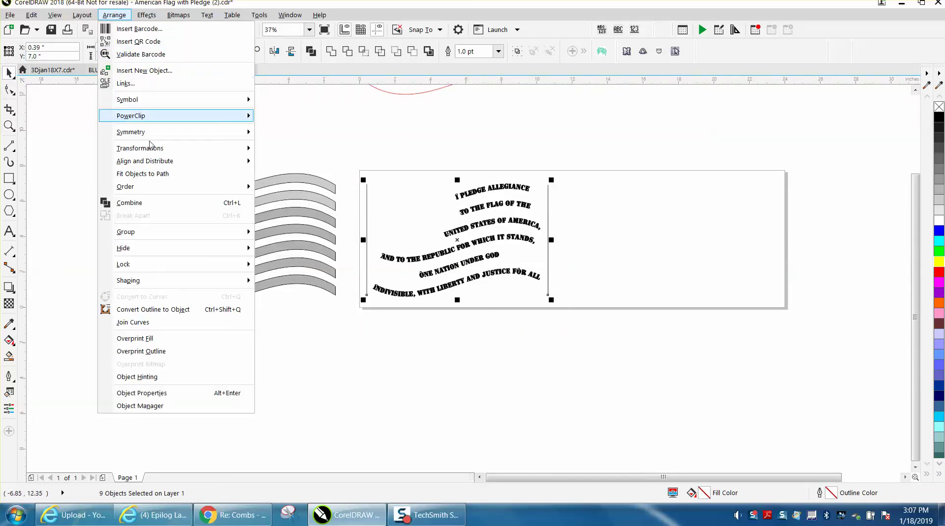
mouse_move(150, 234)
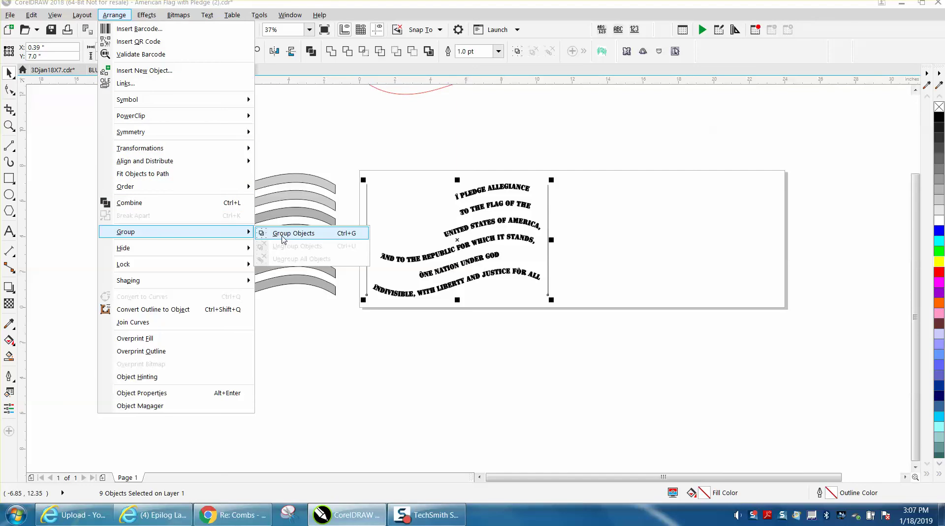
left_click(283, 236)
key("Down")
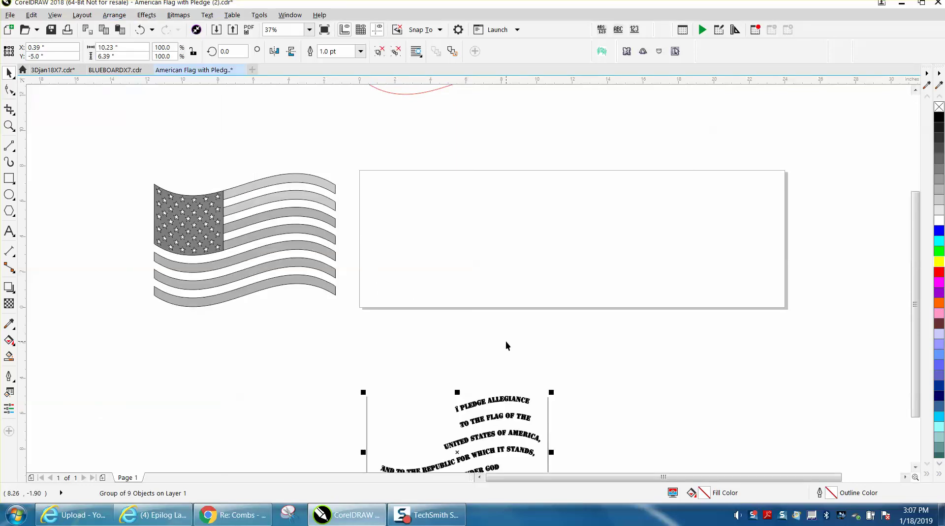
key("Left")
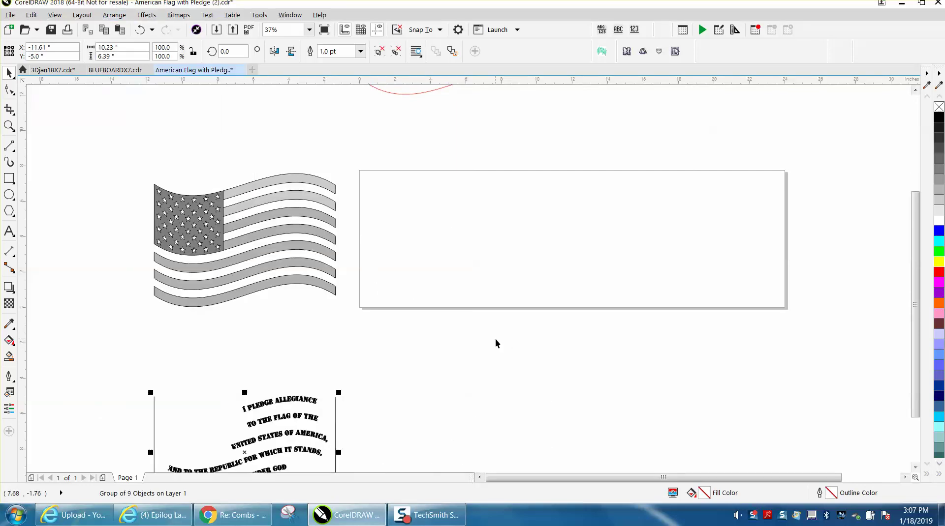
Step: Move only the star field 12 inches right onto the empty page
left_click_drag(125, 158, 364, 324)
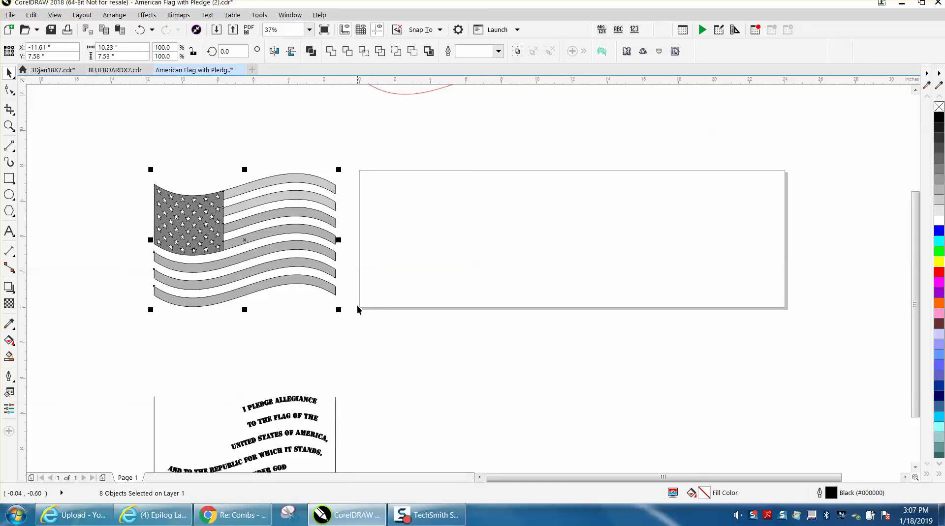
left_click(255, 173)
left_click(219, 205)
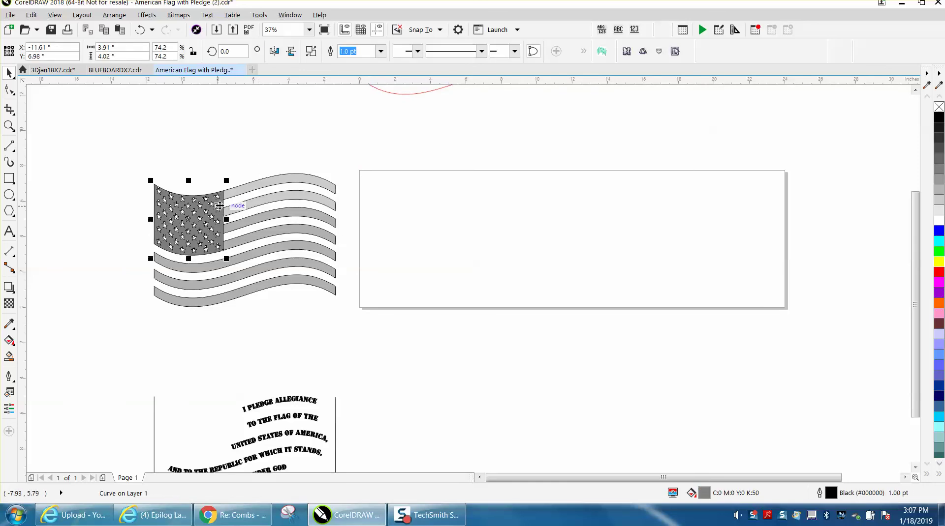
key("shift+Right")
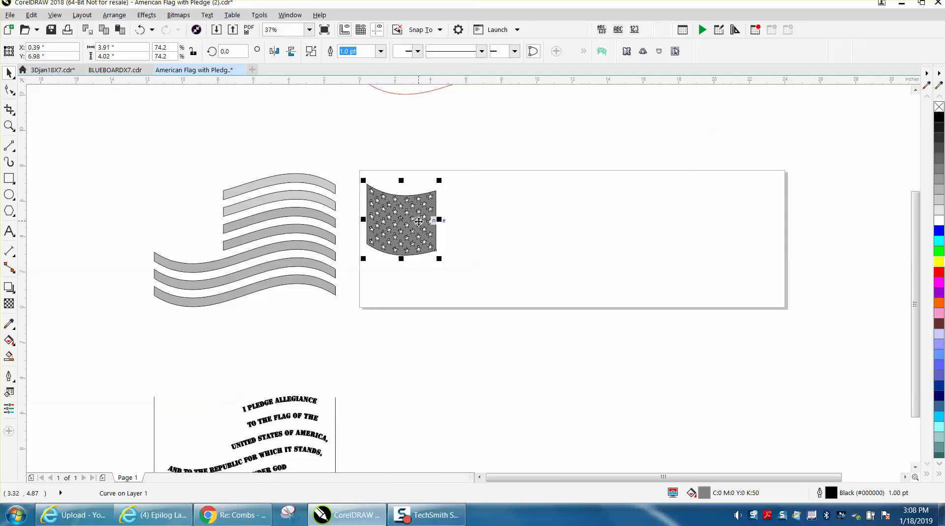
Step: Move the star field 24 inches left off the page and all seven stripes 12 inches right onto the page
left_click_drag(418, 222, 10, 222)
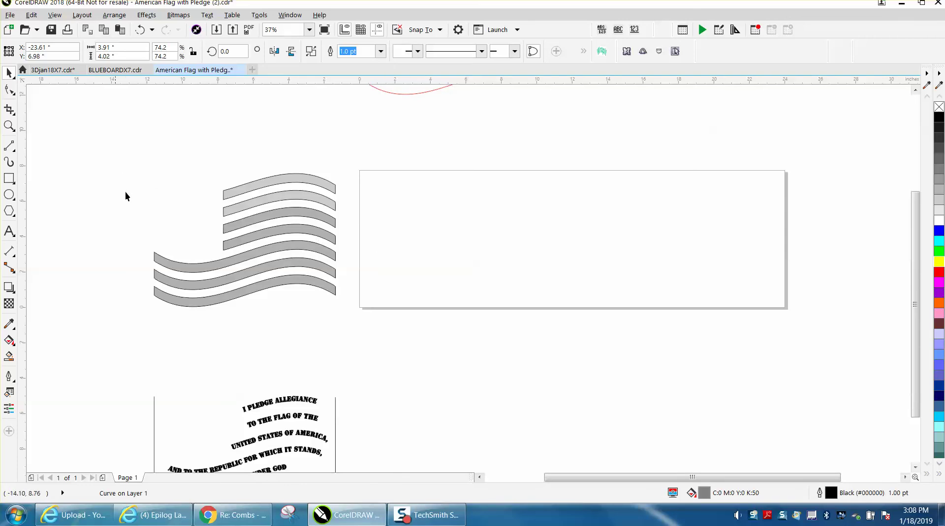
left_click_drag(361, 304, 362, 304)
left_click_drag(83, 167, 243, 267)
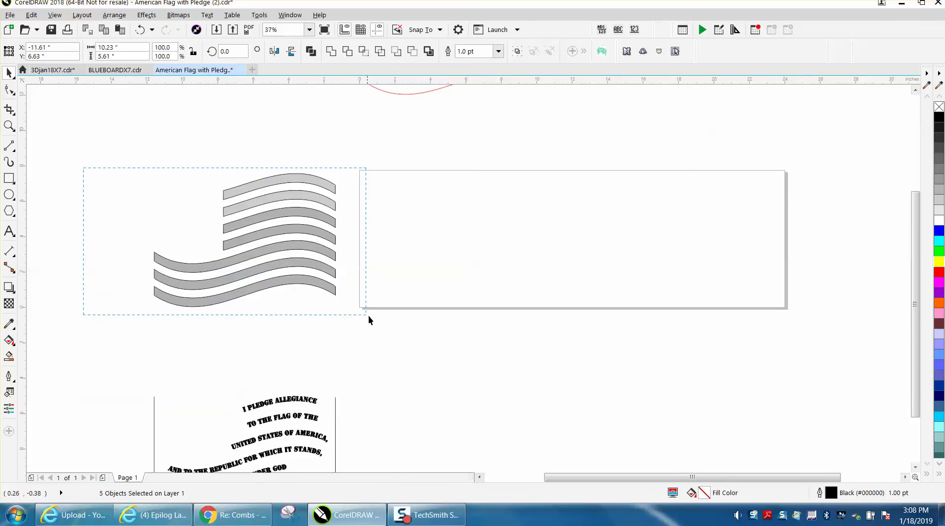
left_click_drag(368, 316, 371, 318)
key("Right")
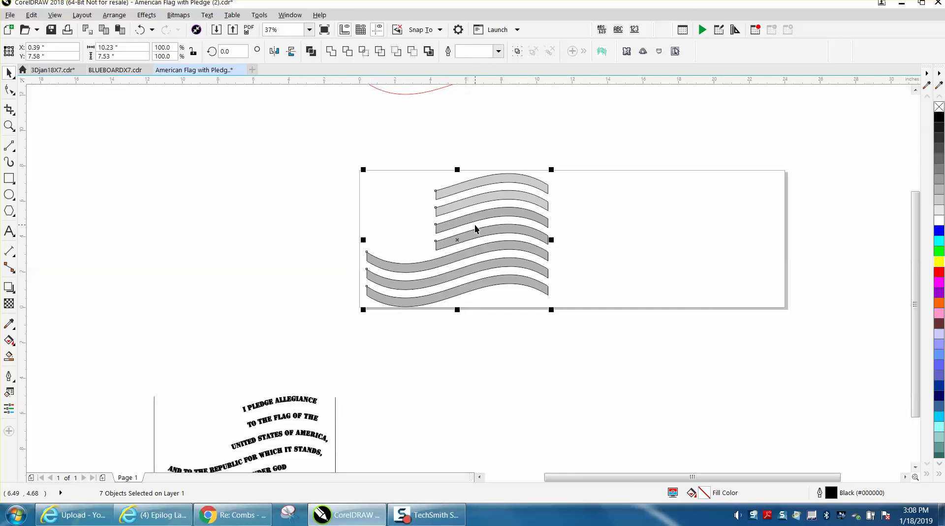
Step: Move the star field 24 inches right so it rejoins the stripes on the page
scroll(356, 235, "down", 2)
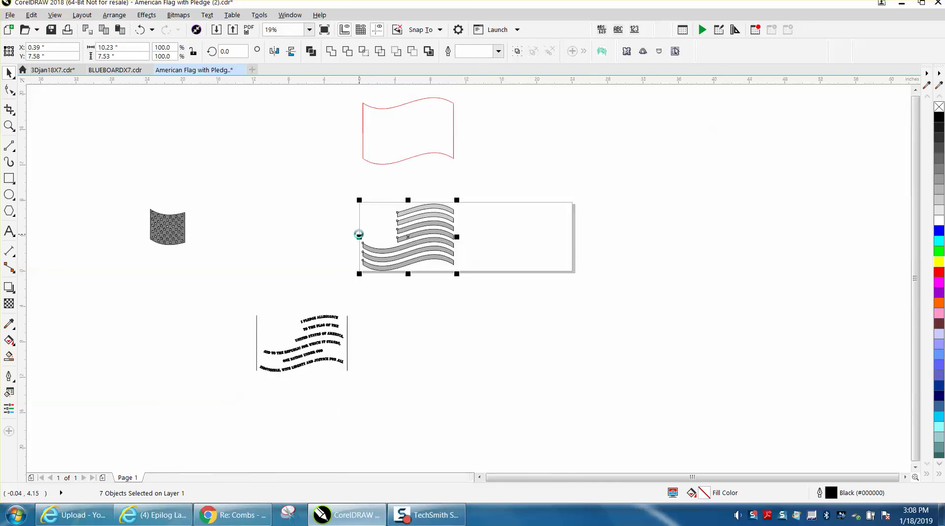
left_click(179, 232)
key("Right")
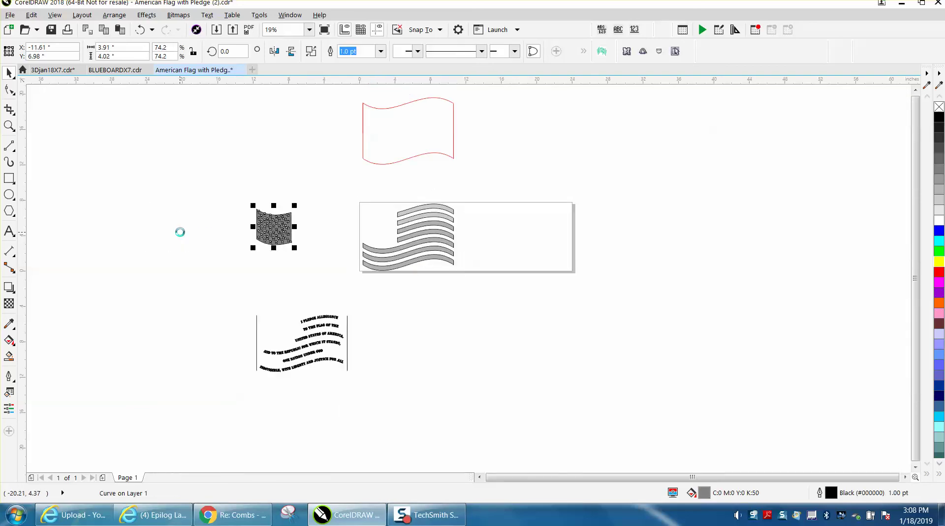
key("Right")
left_click(9, 127)
left_click_drag(297, 160, 506, 297)
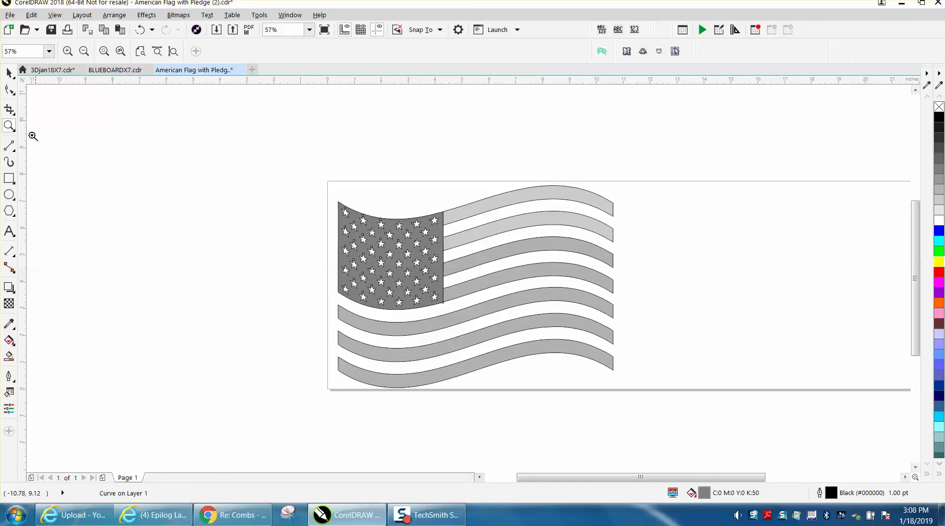
left_click(8, 73)
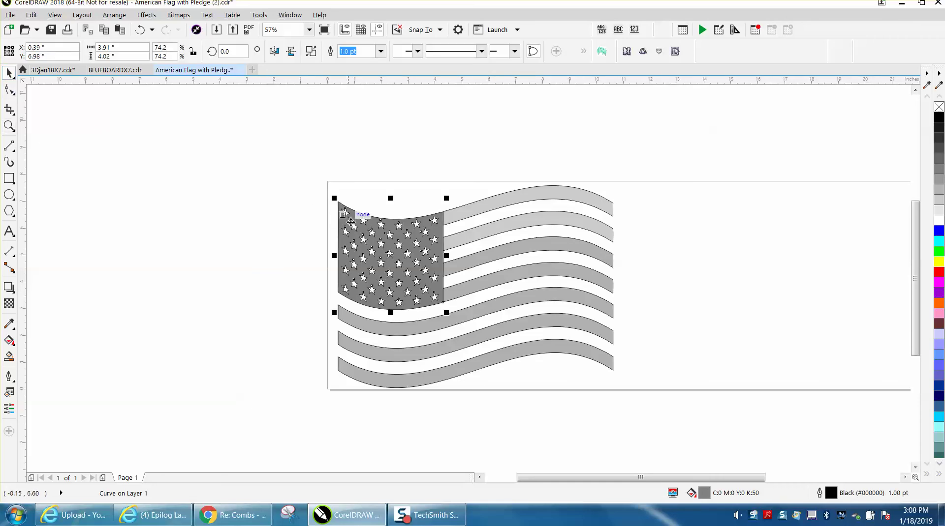
Step: Move the star field and all seven stripes together 12 inches left off the page
left_click(470, 213)
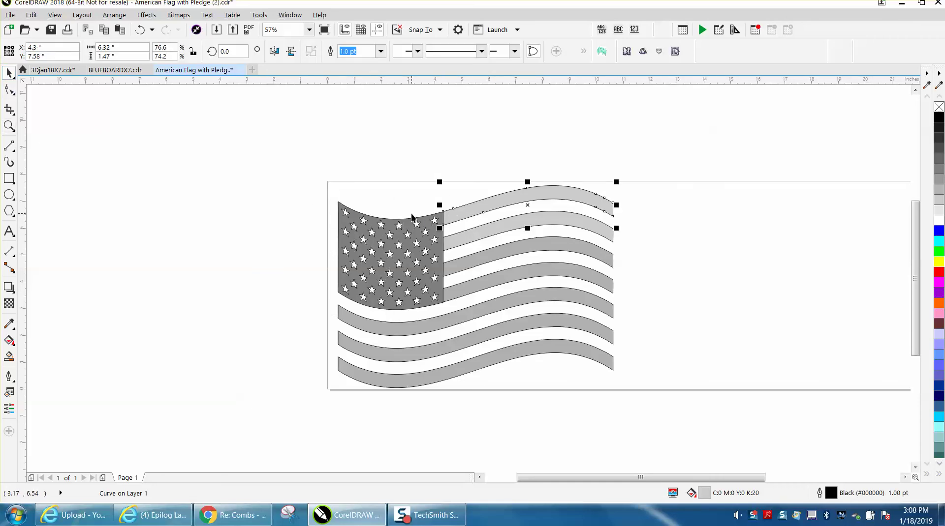
scroll(389, 202, "down", 2)
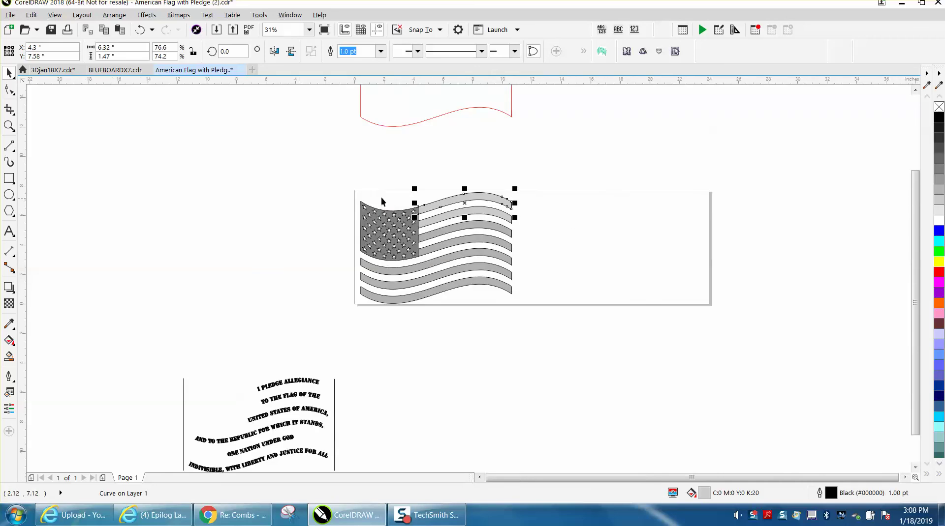
left_click_drag(339, 176, 546, 328)
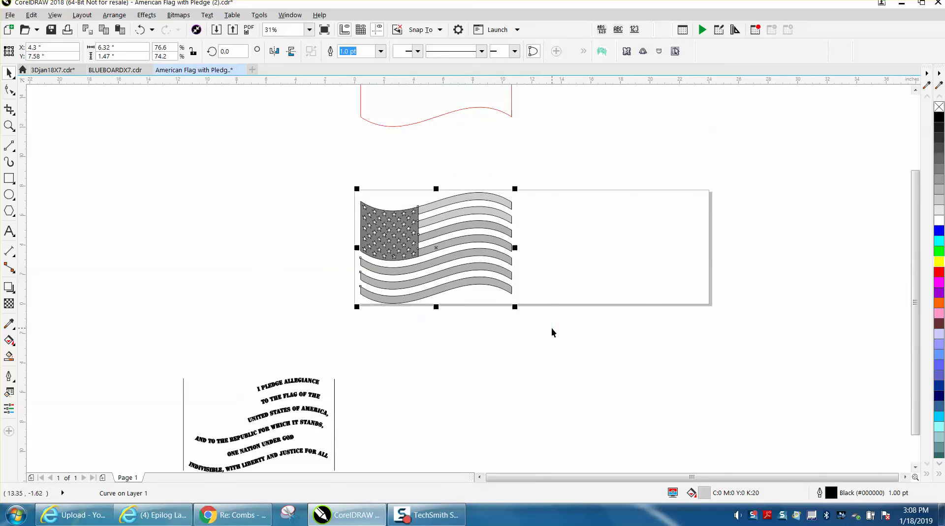
key("ctrl+z")
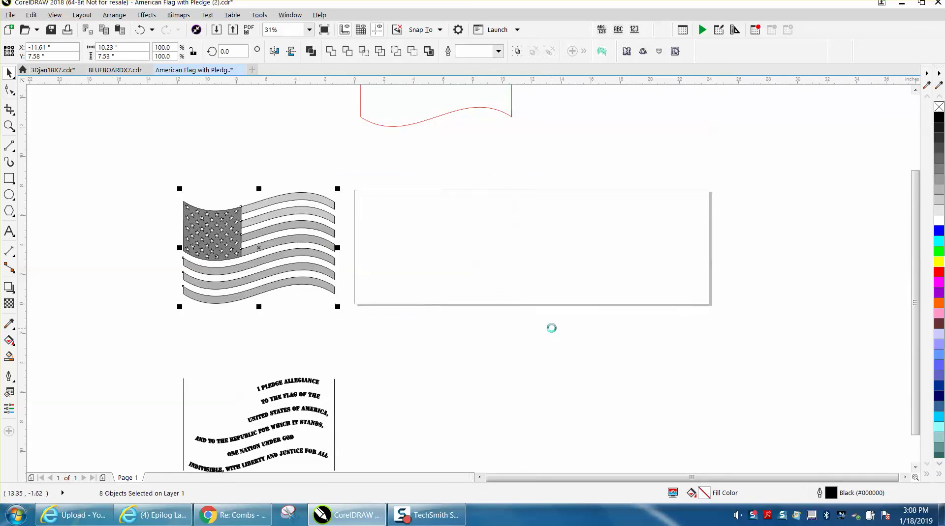
Step: Move the red flag outline 12 inches down onto the empty page
left_click(401, 129)
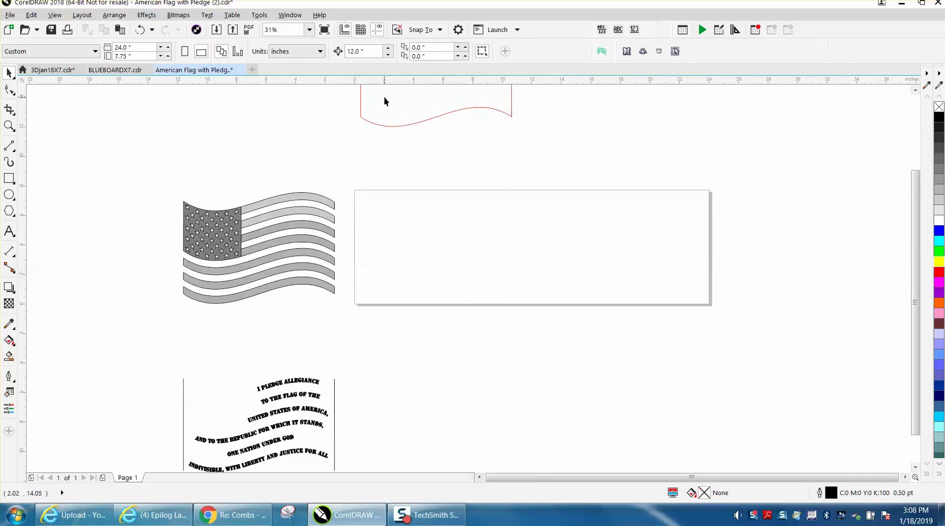
left_click(391, 127)
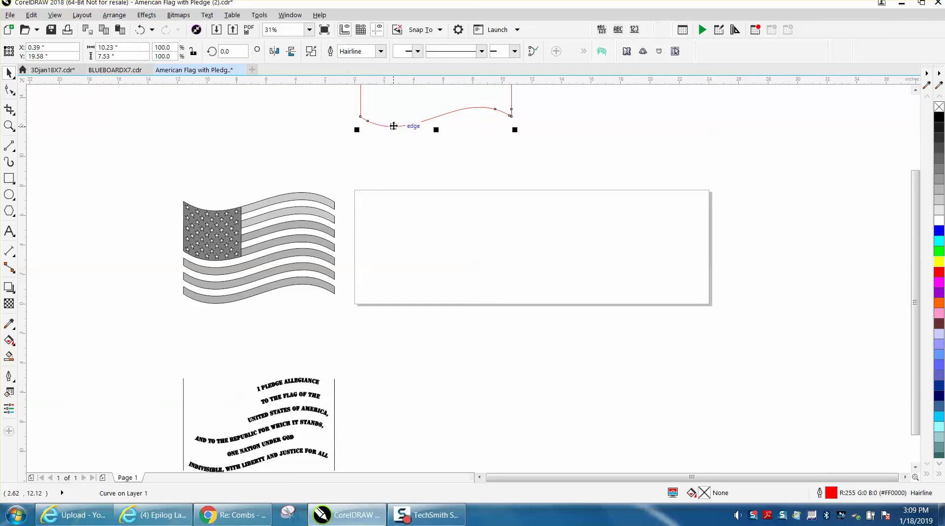
key("ctrl+z")
left_click(429, 133)
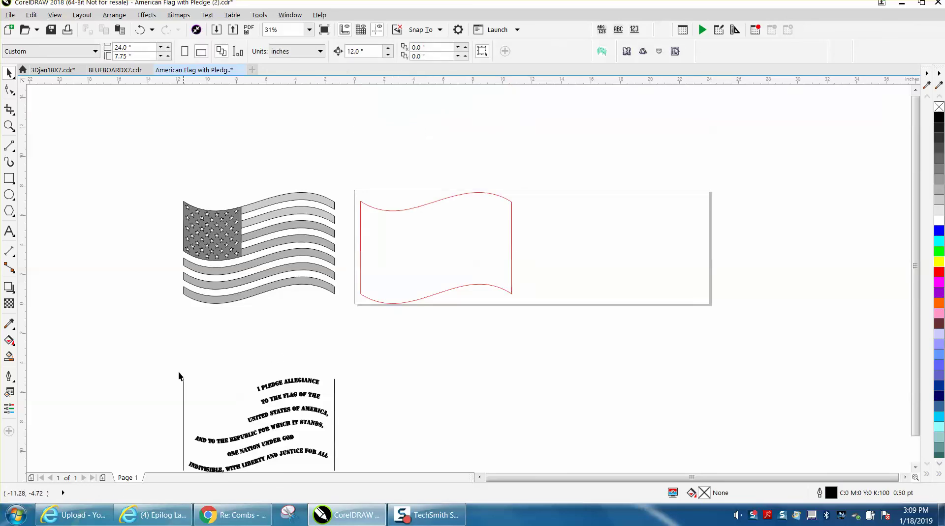
Step: Move the grouped pledge text with its edge lines 12 inches up onto the striped flag beside the page
scroll(166, 367, "down", 1)
left_click_drag(155, 362, 279, 430)
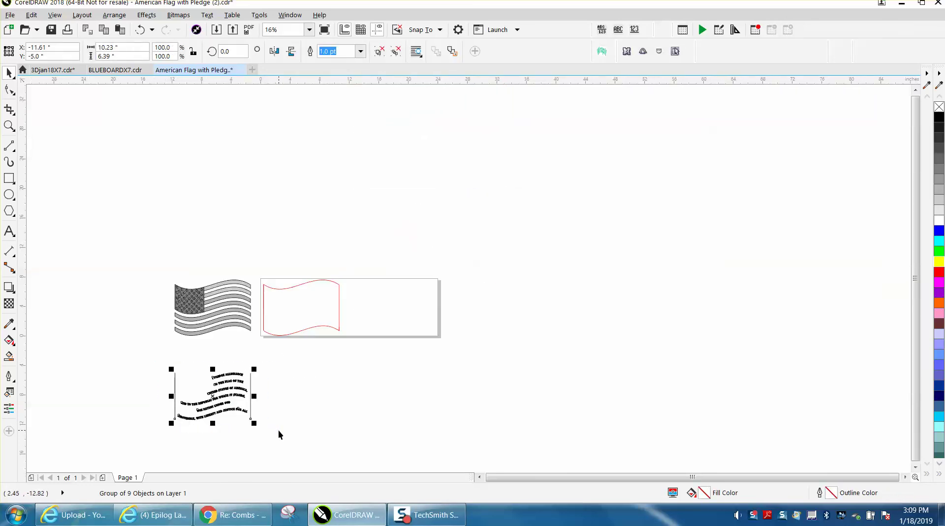
key("shift+Up")
key("shift+Up")
key("shift+Up")
key("shift+Up")
key("shift+Up")
key("shift+Up")
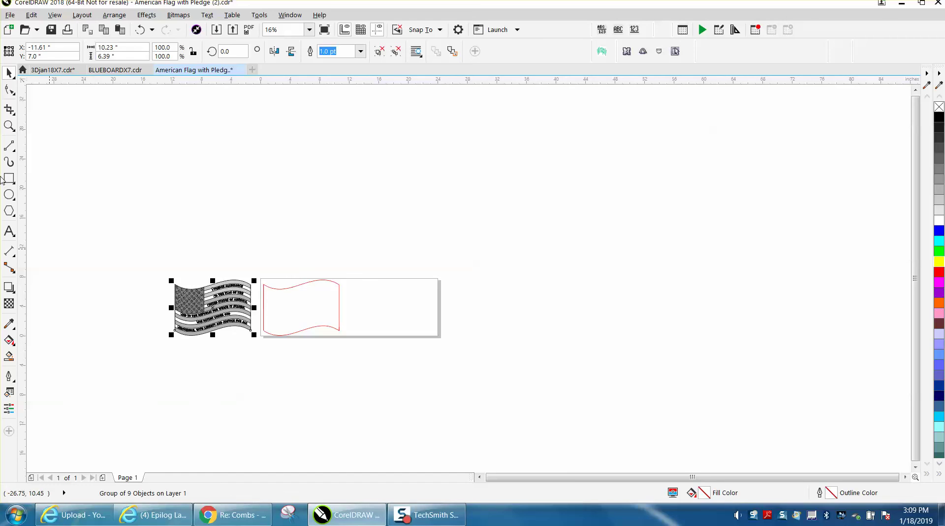
Step: Examine up close how the stripe ends meet the vertical edge line on the flag's right side
left_click(8, 126)
left_click_drag(246, 289, 295, 312)
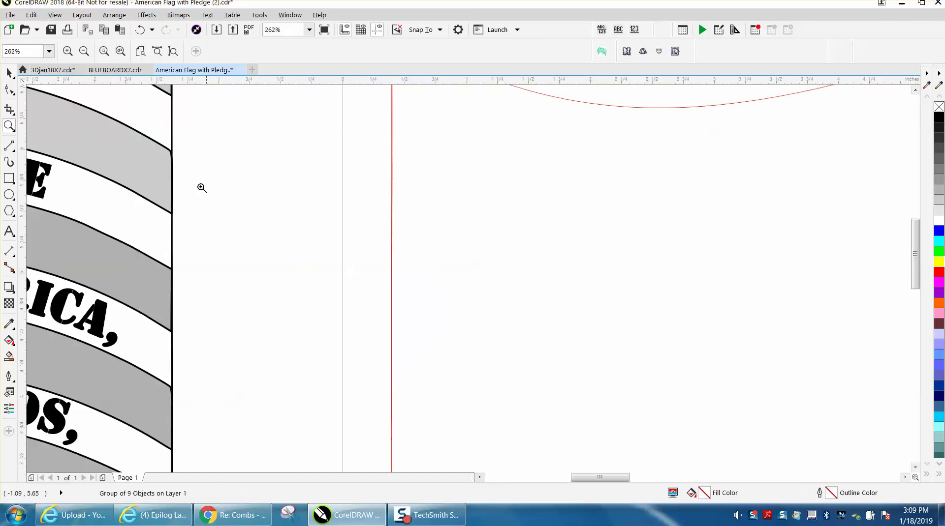
left_click(204, 207)
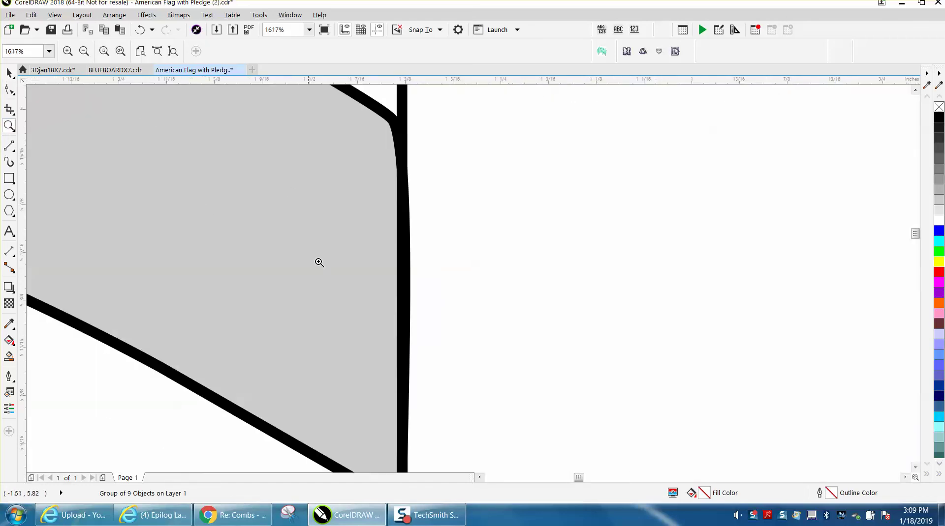
right_click(394, 220)
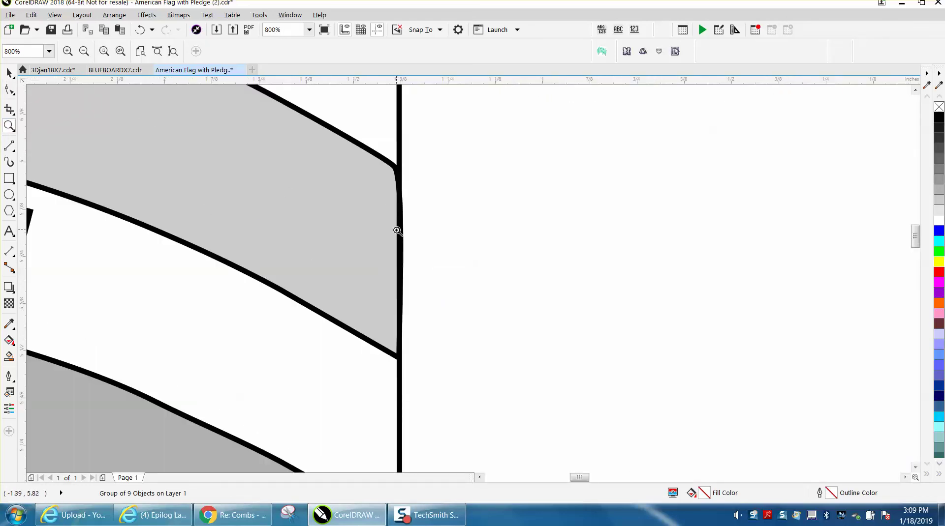
right_click(396, 228)
right_click(396, 231)
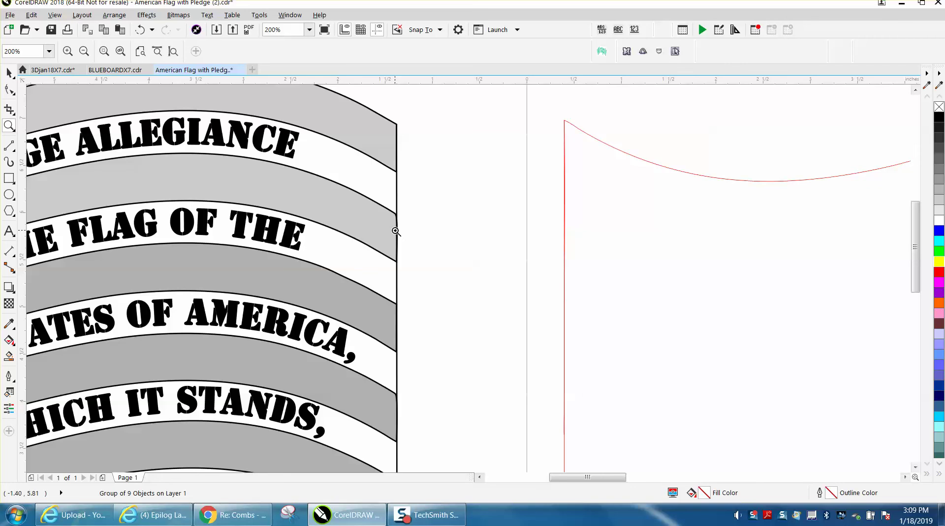
right_click(395, 231)
right_click(395, 230)
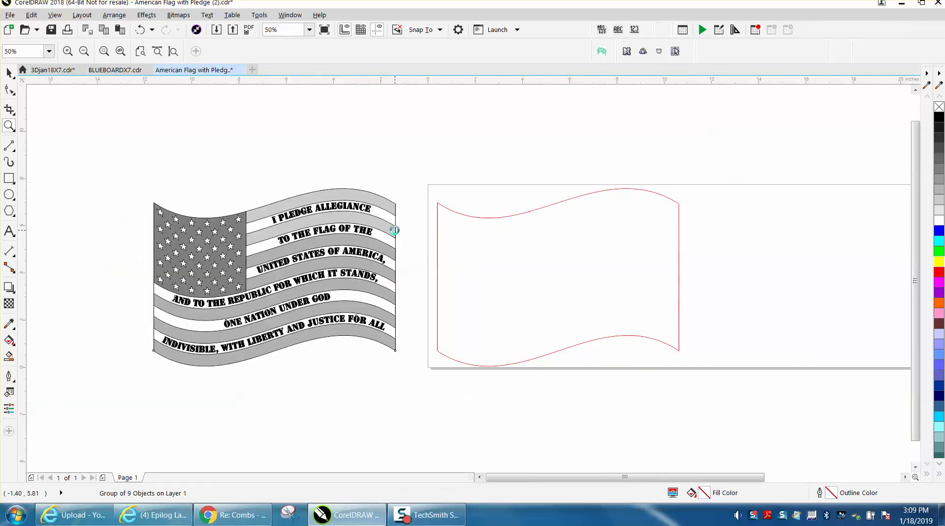